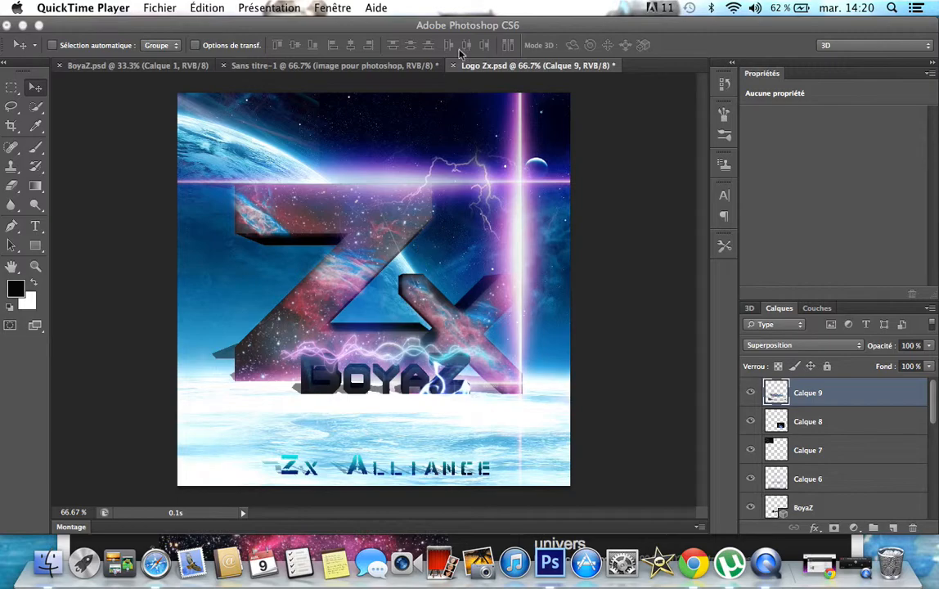
Create a new blank RGB document of 800 × 800 pixels at 72 pixels/inch.
{"action": "left_click", "coordinate": [471, 27]}
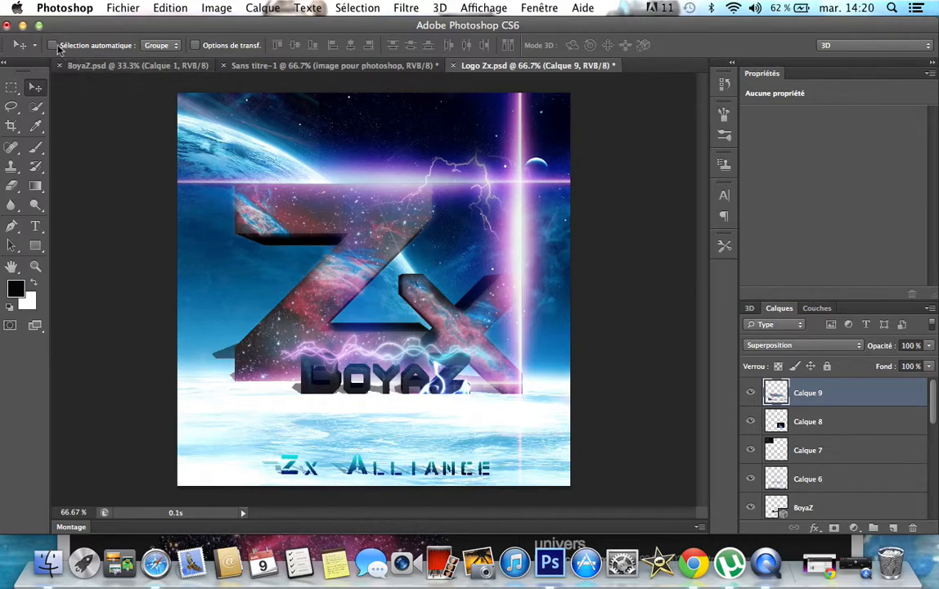
{"action": "left_click", "coordinate": [133, 12]}
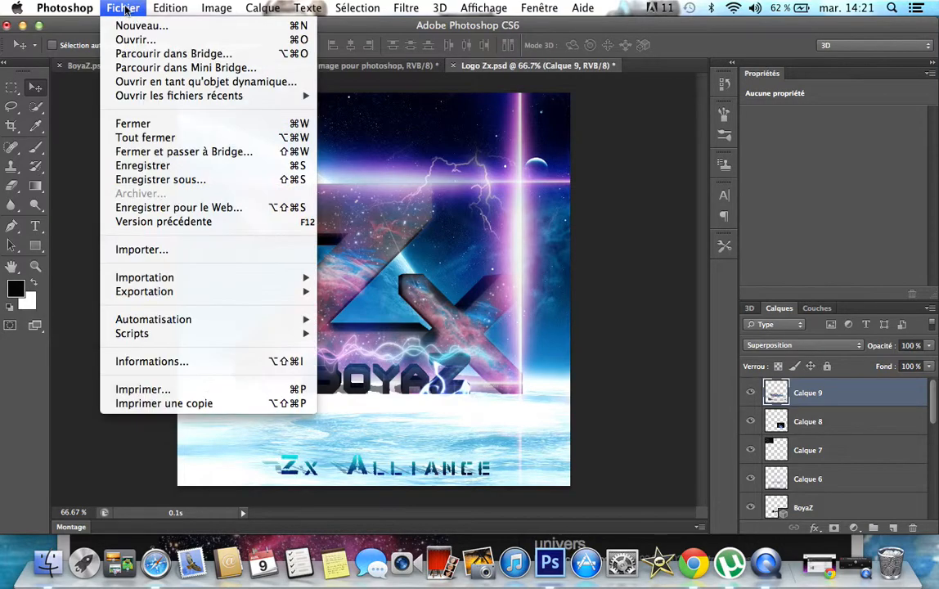
{"action": "left_click", "coordinate": [131, 10]}
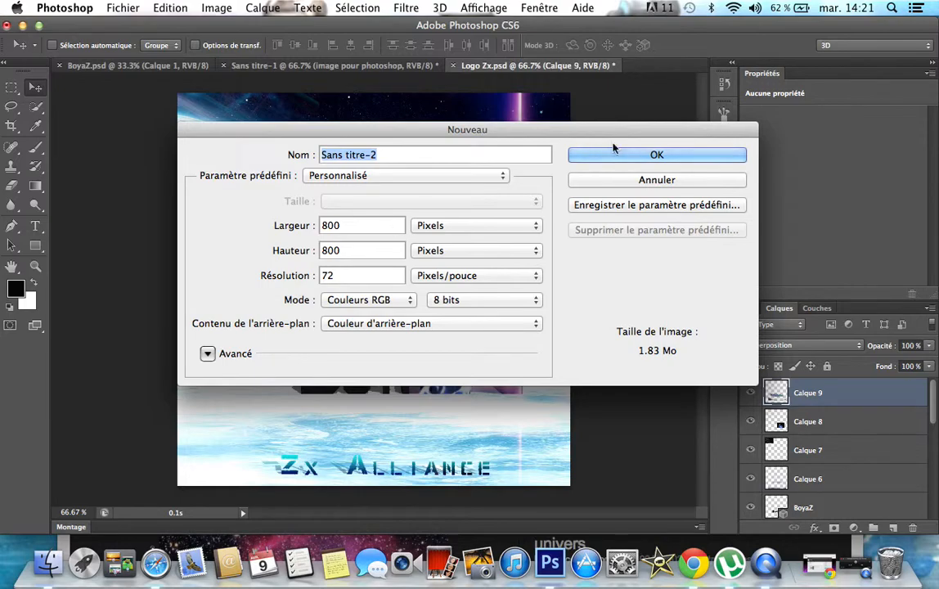
{"action": "left_click", "coordinate": [643, 163]}
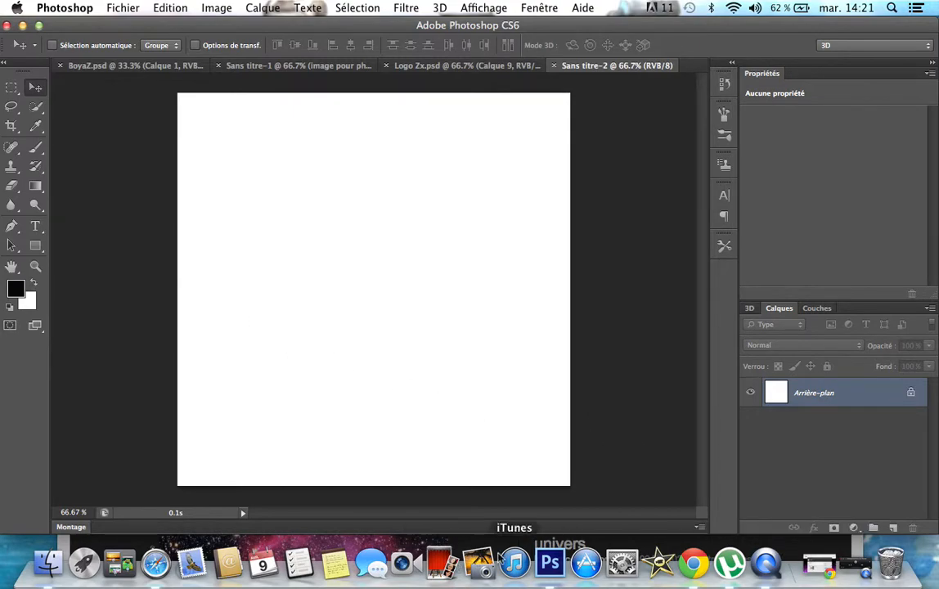
Switch to Safari, close the enlarged nebula preview, and search Google Images for "planette".
{"action": "left_click", "coordinate": [157, 564]}
{"action": "left_click_drag", "start_coordinate": [314, 393], "coordinate": [310, 166]}
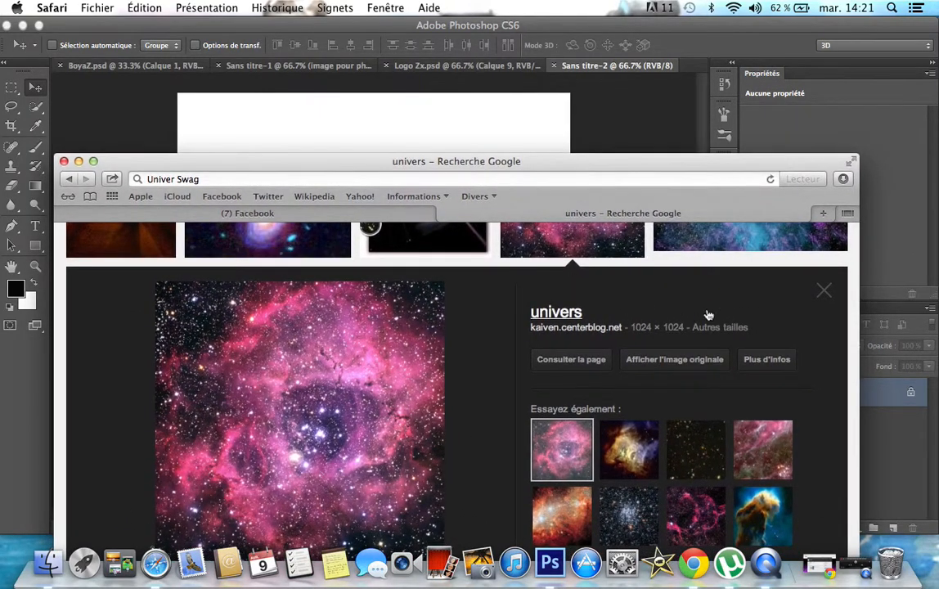
{"action": "left_click", "coordinate": [838, 300]}
{"action": "left_click", "coordinate": [824, 292]}
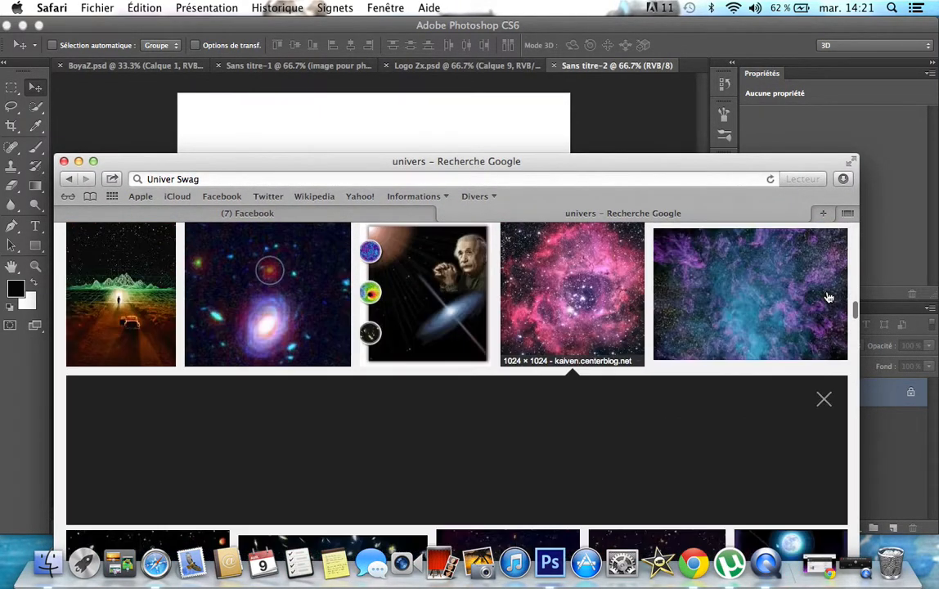
{"action": "left_click_drag", "start_coordinate": [855, 312], "coordinate": [841, 194]}
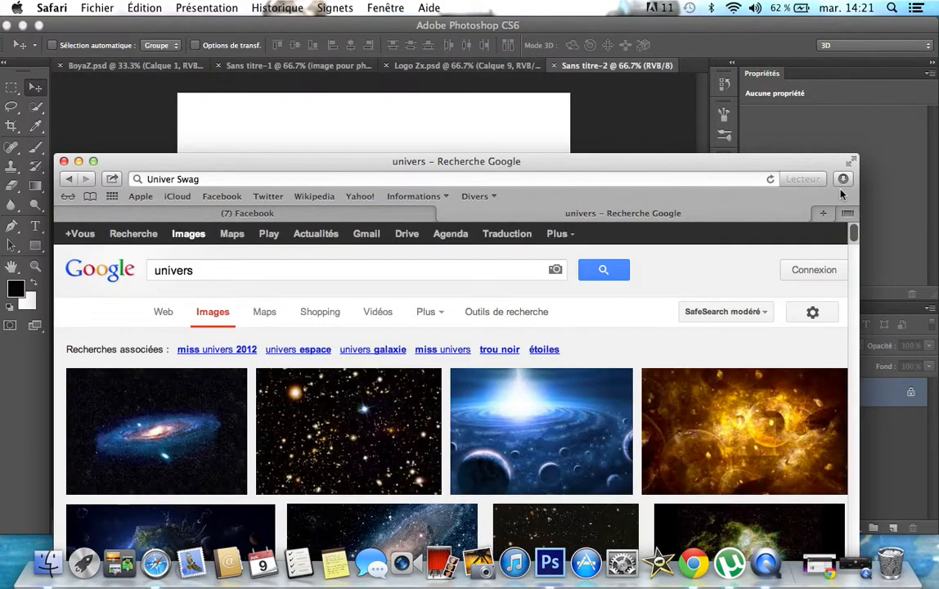
{"action": "left_click_drag", "start_coordinate": [348, 275], "coordinate": [130, 271]}
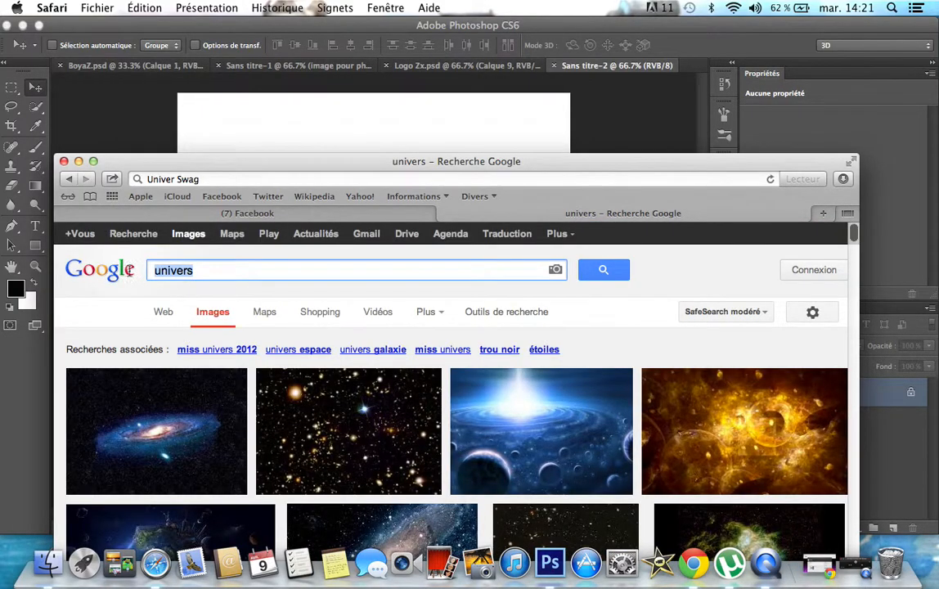
{"action": "type", "text": "planette"}
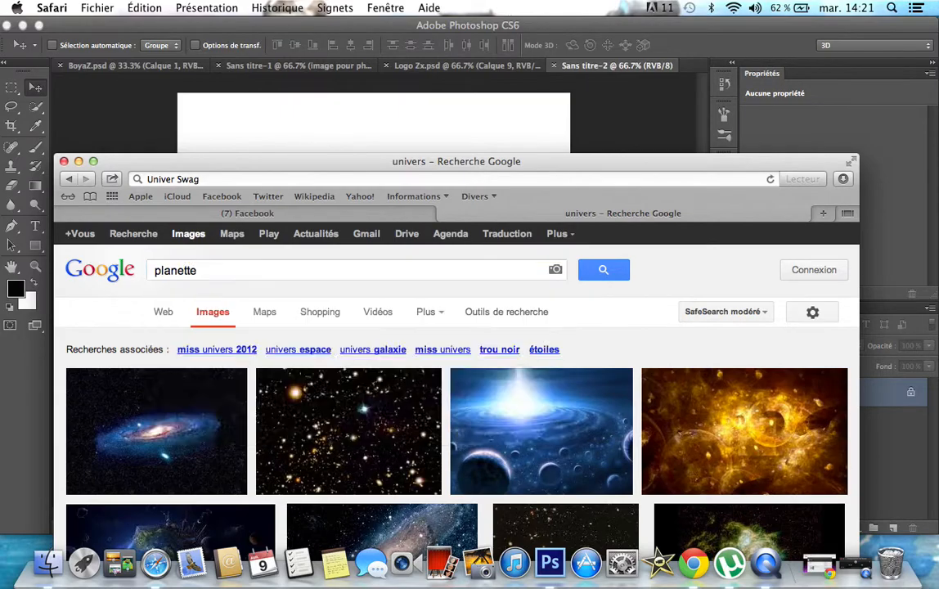
{"action": "key", "text": "Return"}
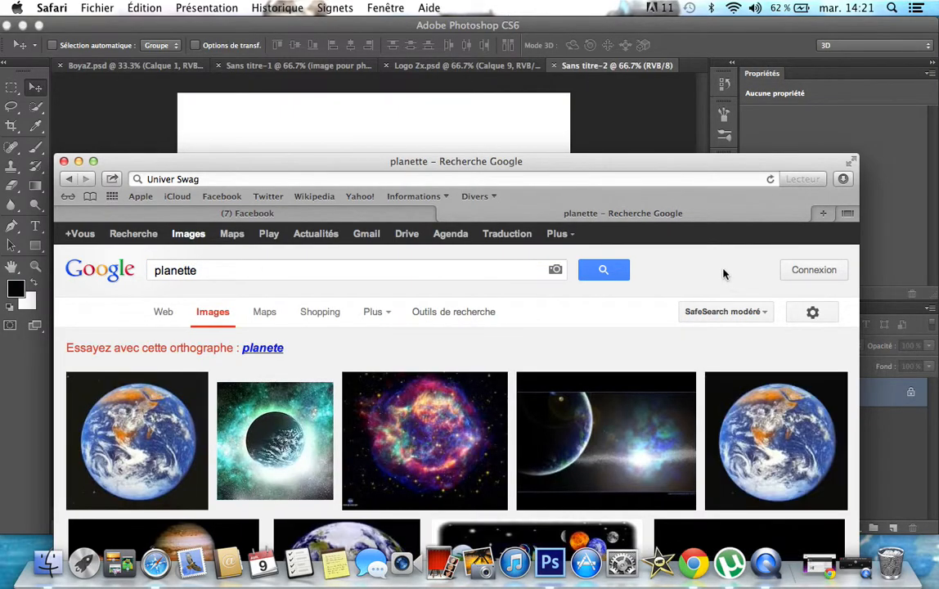
Look through the image results for a planet picture suitable as the logo background.
{"action": "scroll", "coordinate": [719, 269], "scroll_direction": "down", "scroll_amount": 15}
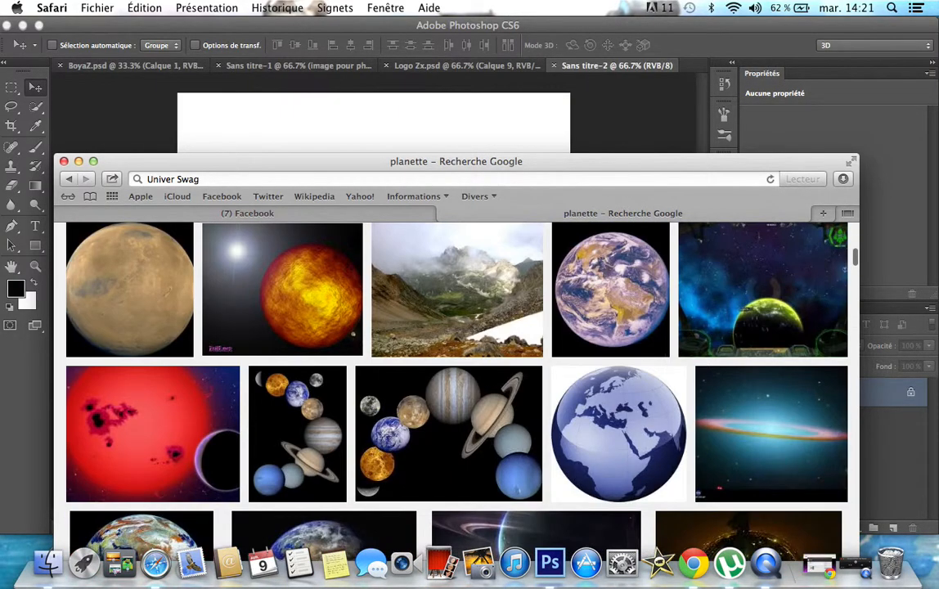
{"action": "scroll", "coordinate": [456, 376], "scroll_direction": "down", "scroll_amount": 15}
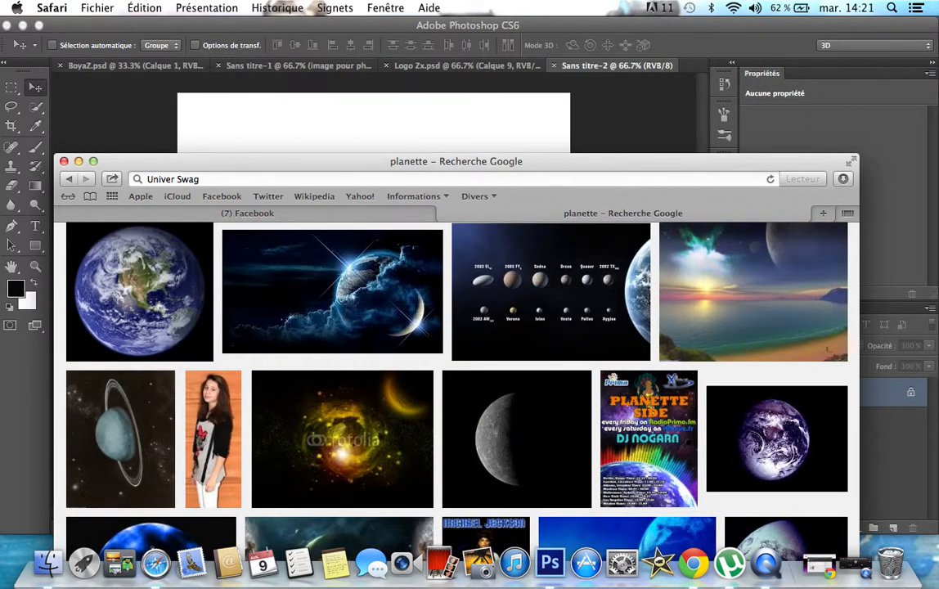
{"action": "scroll", "coordinate": [457, 376], "scroll_direction": "down", "scroll_amount": 5}
{"action": "scroll", "coordinate": [456, 376], "scroll_direction": "down", "scroll_amount": 10}
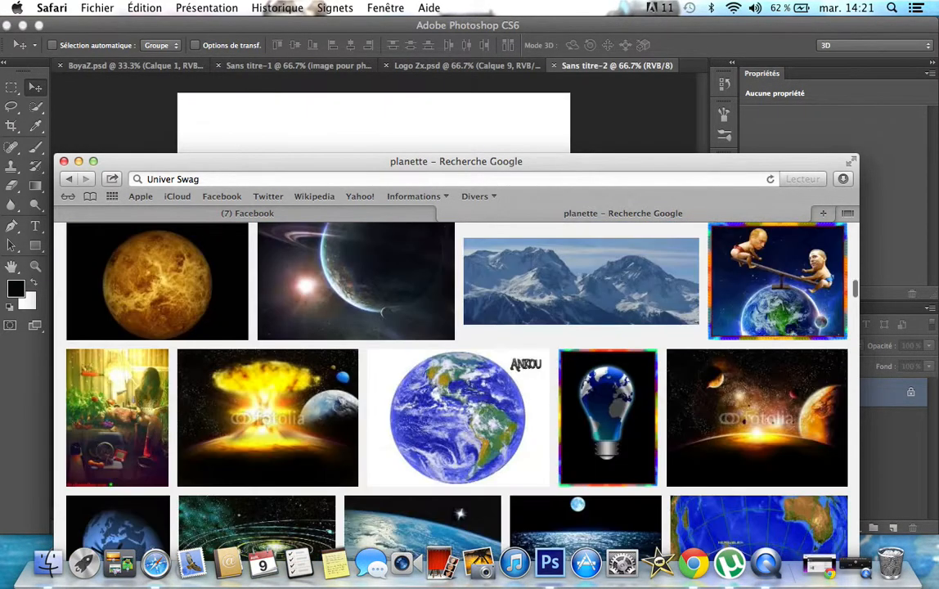
{"action": "scroll", "coordinate": [456, 377], "scroll_direction": "down", "scroll_amount": 15}
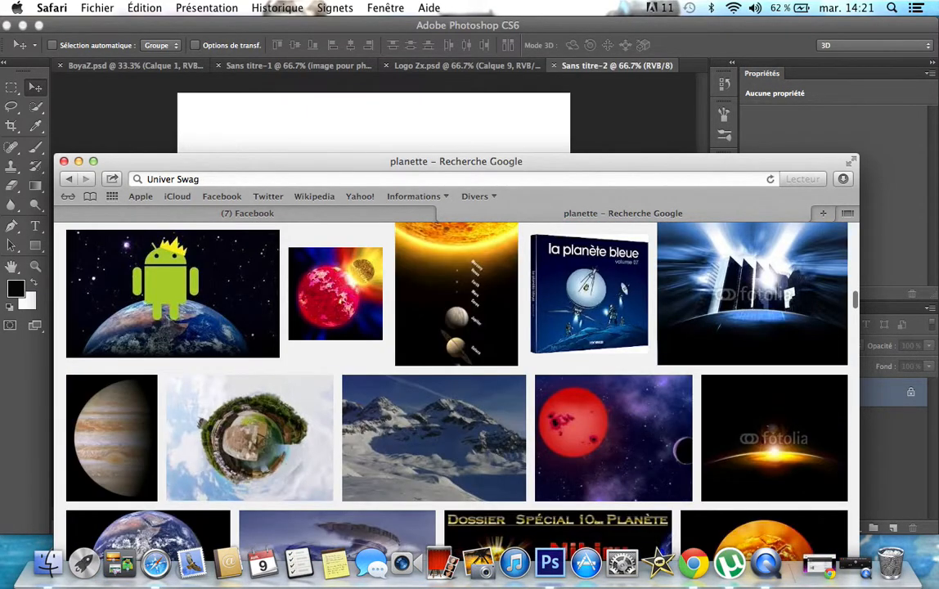
{"action": "scroll", "coordinate": [456, 376], "scroll_direction": "down", "scroll_amount": 5}
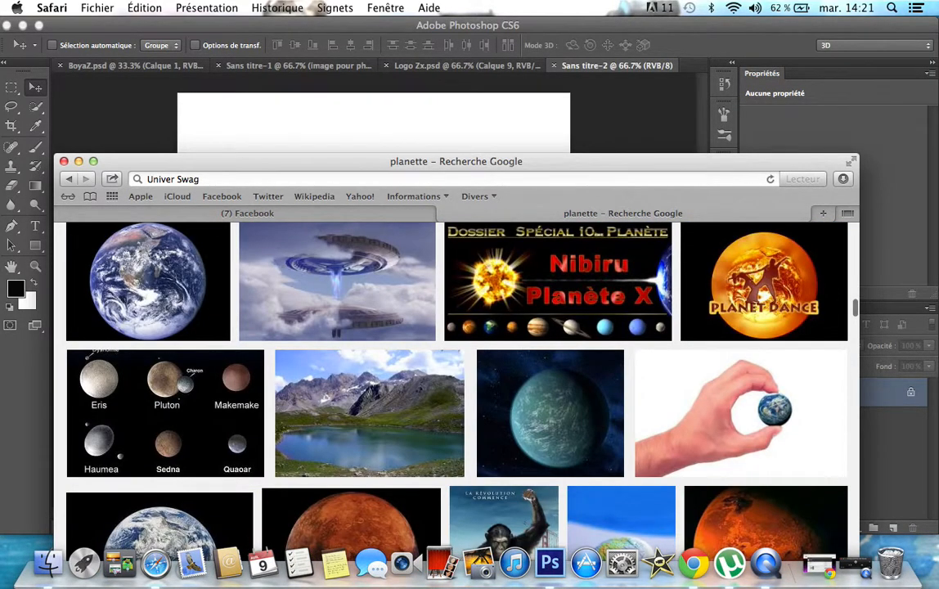
{"action": "scroll", "coordinate": [457, 377], "scroll_direction": "down", "scroll_amount": 20}
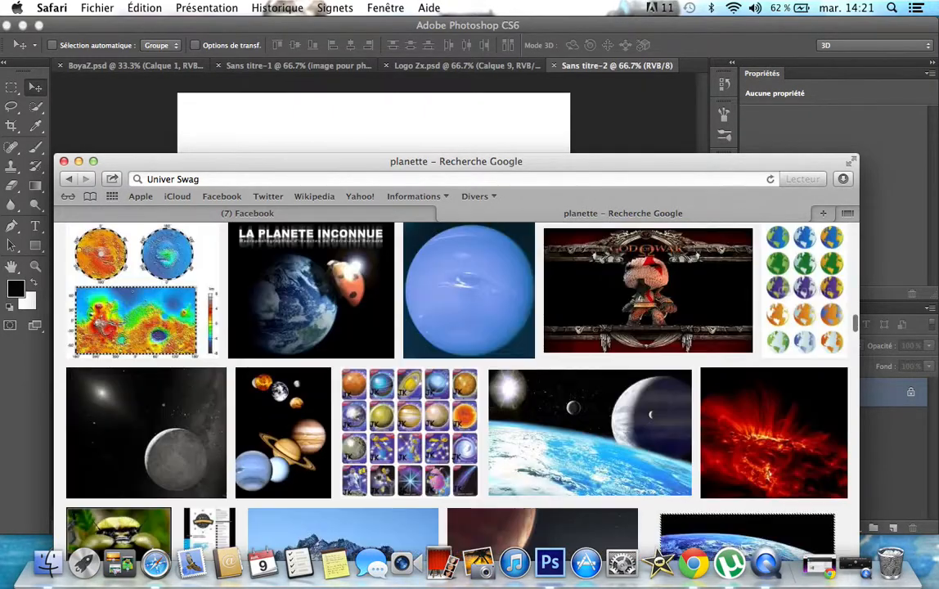
{"action": "scroll", "coordinate": [457, 377], "scroll_direction": "down", "scroll_amount": 20}
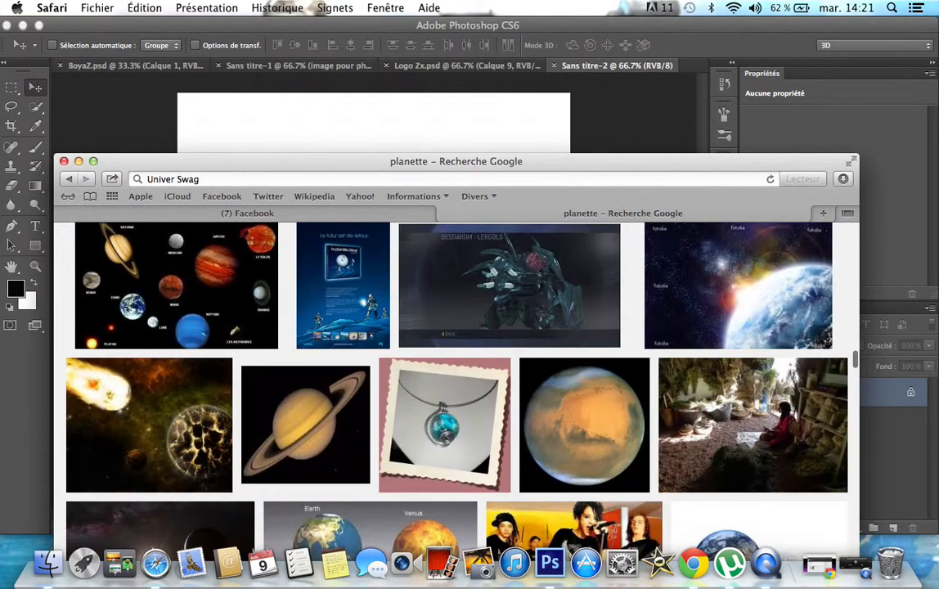
{"action": "scroll", "coordinate": [457, 377], "scroll_direction": "down", "scroll_amount": 5}
{"action": "scroll", "coordinate": [456, 376], "scroll_direction": "down", "scroll_amount": 10}
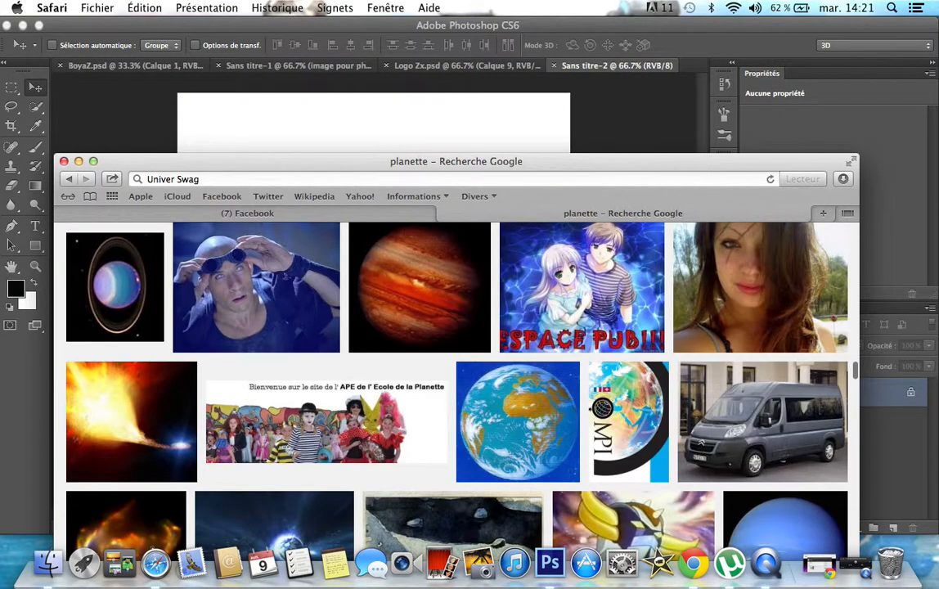
{"action": "scroll", "coordinate": [457, 376], "scroll_direction": "down", "scroll_amount": 15}
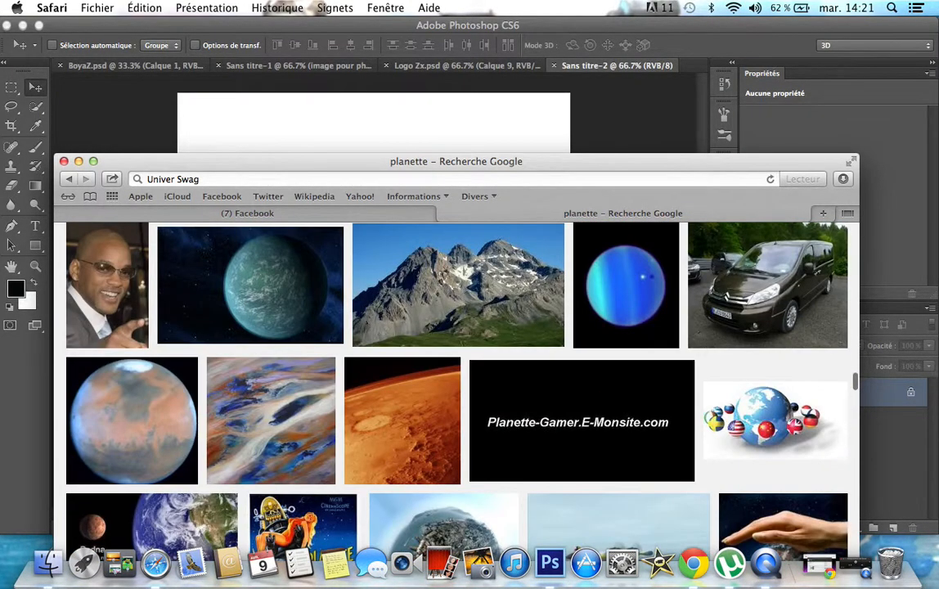
{"action": "scroll", "coordinate": [456, 376], "scroll_direction": "down", "scroll_amount": 15}
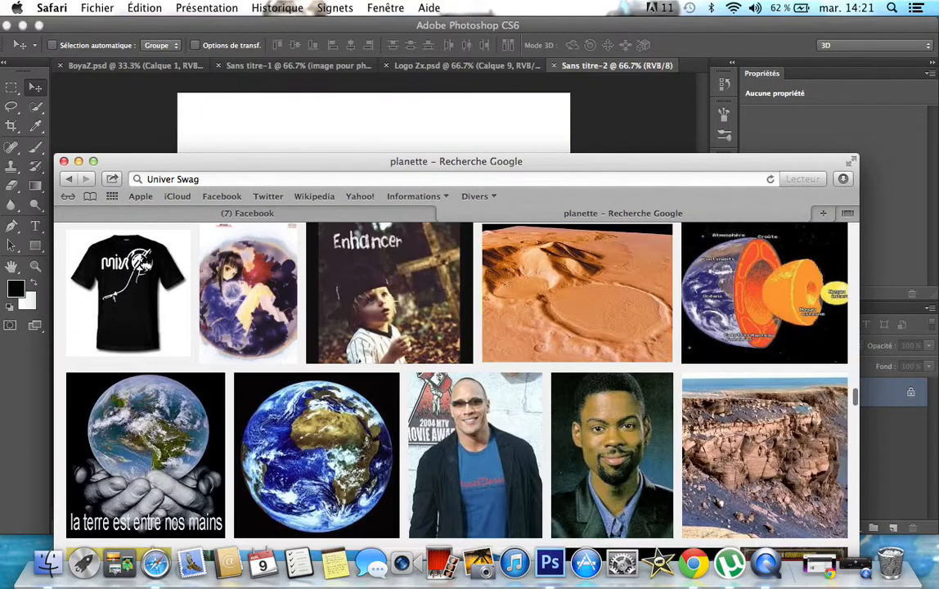
{"action": "scroll", "coordinate": [456, 376], "scroll_direction": "down", "scroll_amount": 12}
{"action": "scroll", "coordinate": [457, 376], "scroll_direction": "up", "scroll_amount": 20}
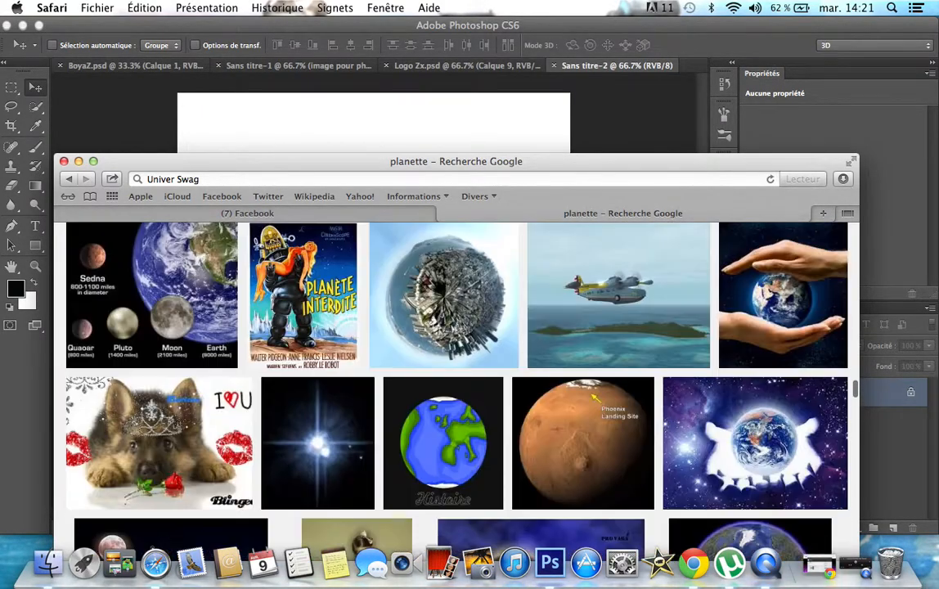
{"action": "scroll", "coordinate": [457, 376], "scroll_direction": "up", "scroll_amount": 20}
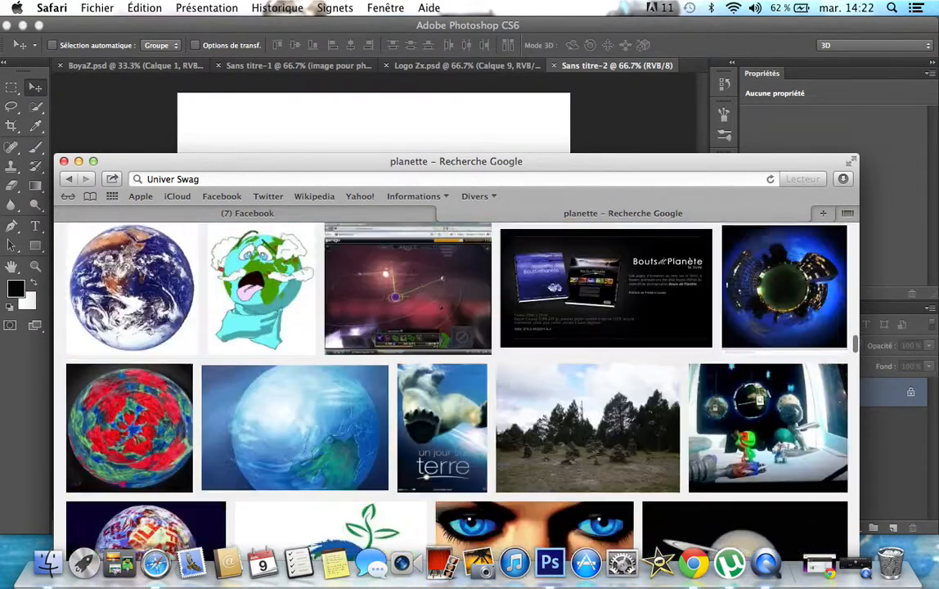
{"action": "scroll", "coordinate": [456, 376], "scroll_direction": "up", "scroll_amount": 20}
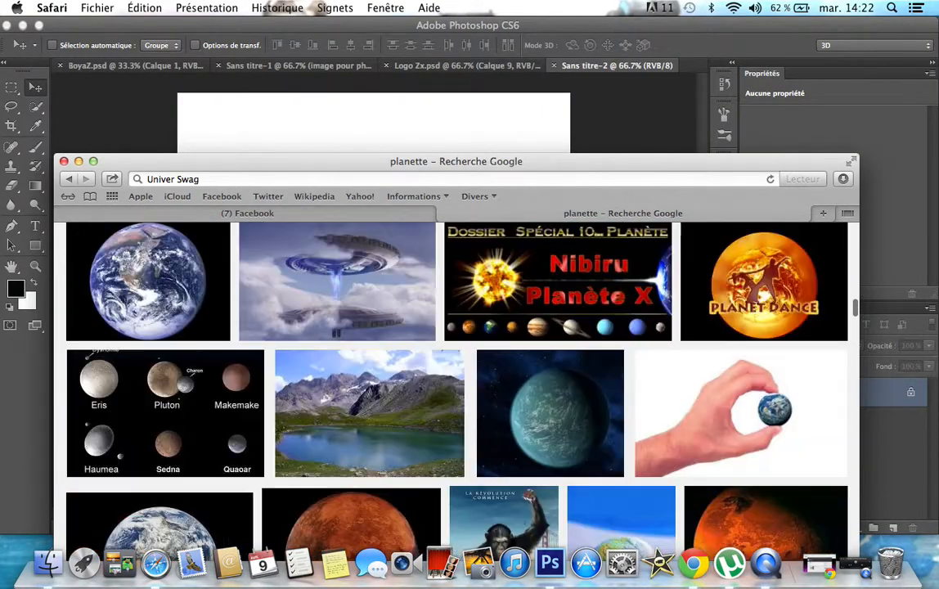
{"action": "scroll", "coordinate": [457, 376], "scroll_direction": "up", "scroll_amount": 20}
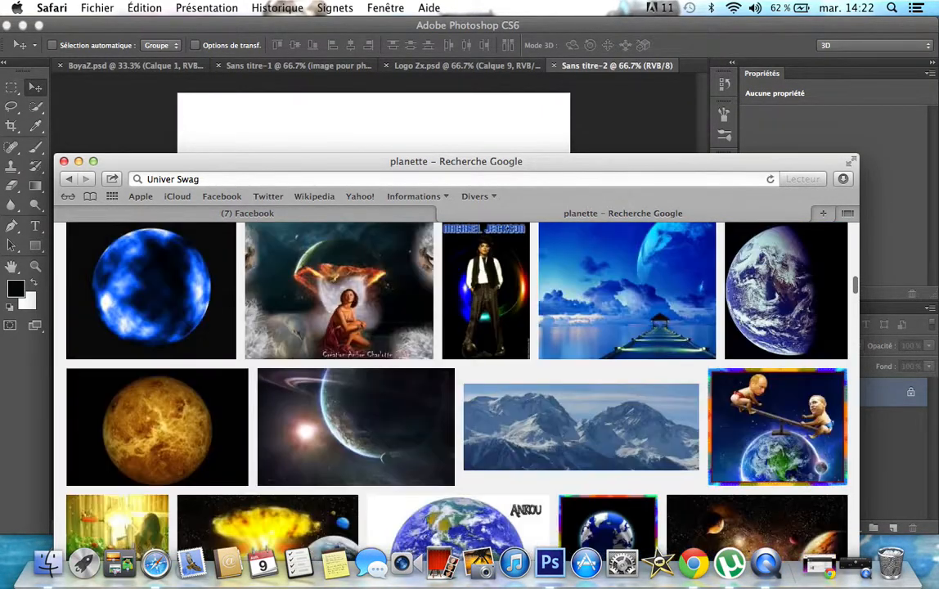
{"action": "scroll", "coordinate": [457, 376], "scroll_direction": "up", "scroll_amount": 5}
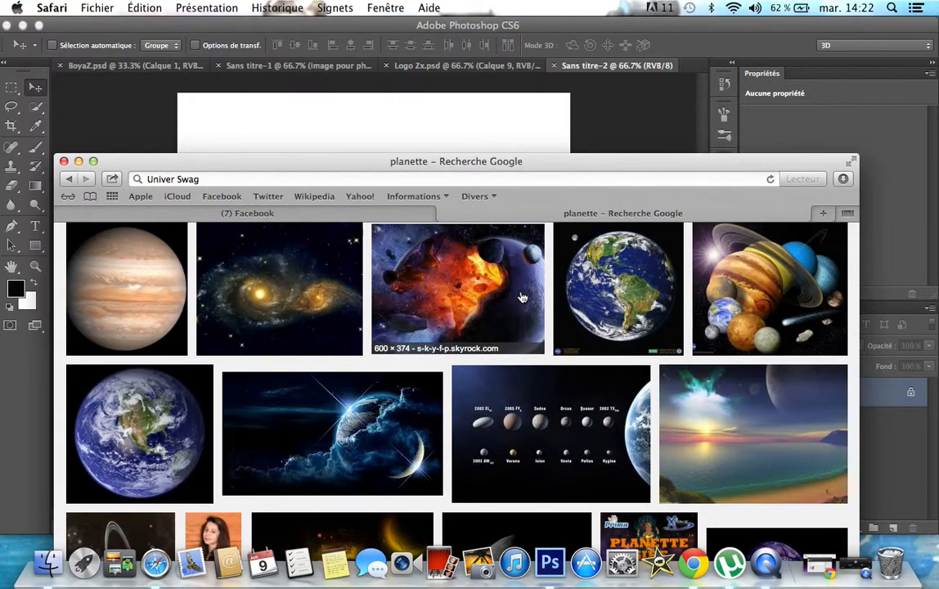
Open the 1600 × 900 wallpaper of a planet with clouds and crescent moon, and place it over the blank Photoshop canvas as a layer.
{"action": "left_click", "coordinate": [403, 398]}
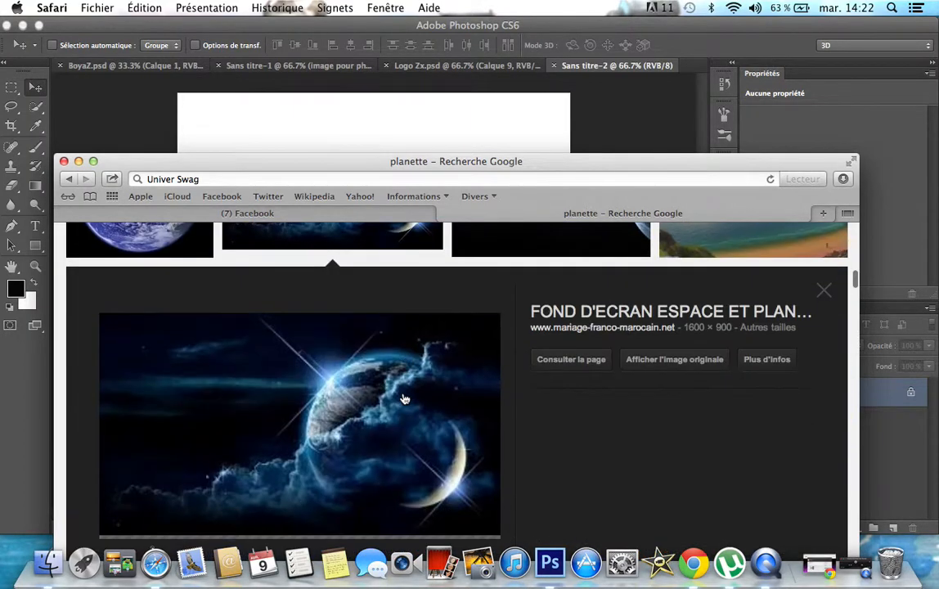
{"action": "left_click_drag", "start_coordinate": [364, 398], "coordinate": [381, 182]}
{"action": "left_click_drag", "start_coordinate": [402, 254], "coordinate": [442, 453]}
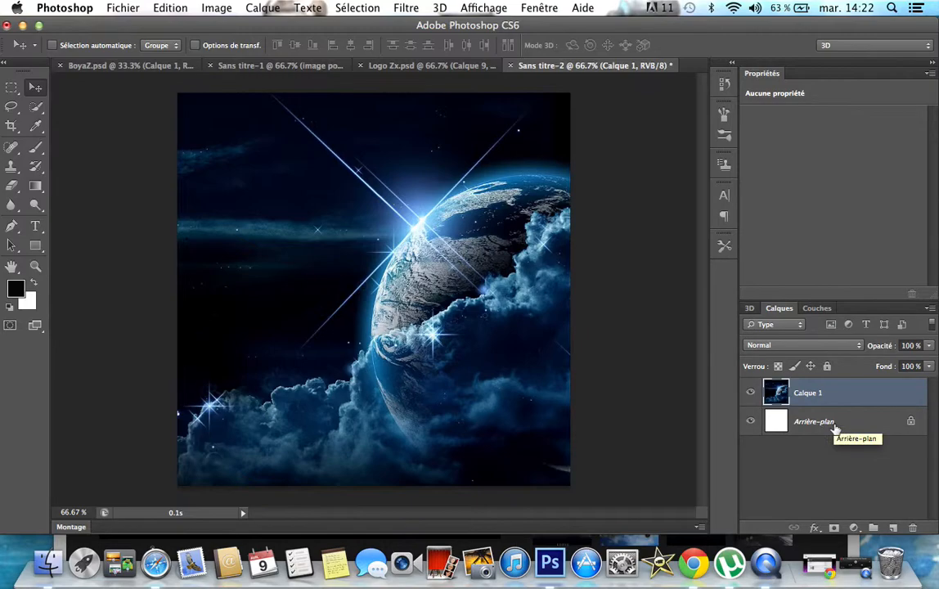
Convert the locked background into a regular layer named Calque 0, keeping Normal mode and 100% opacity.
{"action": "double_click", "coordinate": [859, 431]}
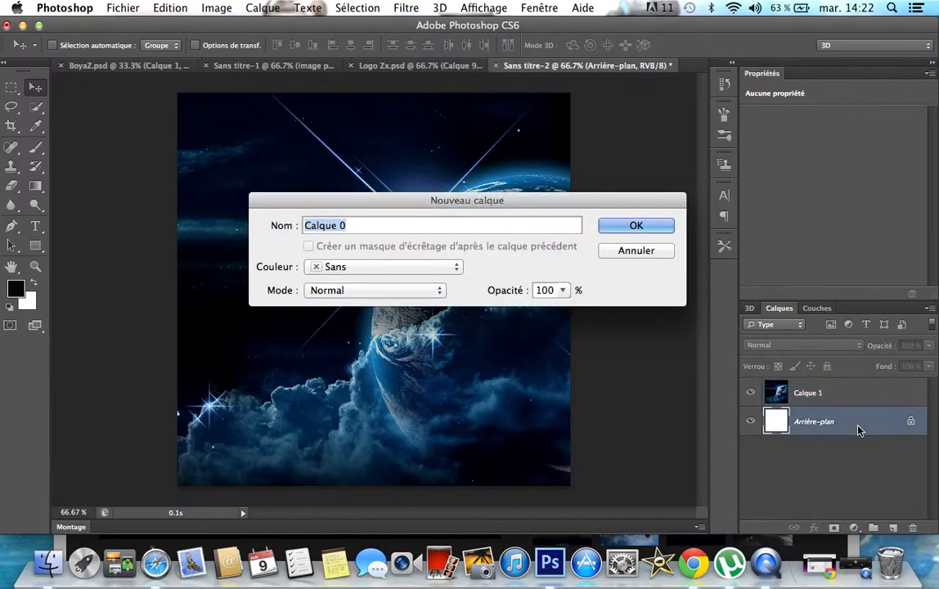
{"action": "left_click", "coordinate": [636, 227]}
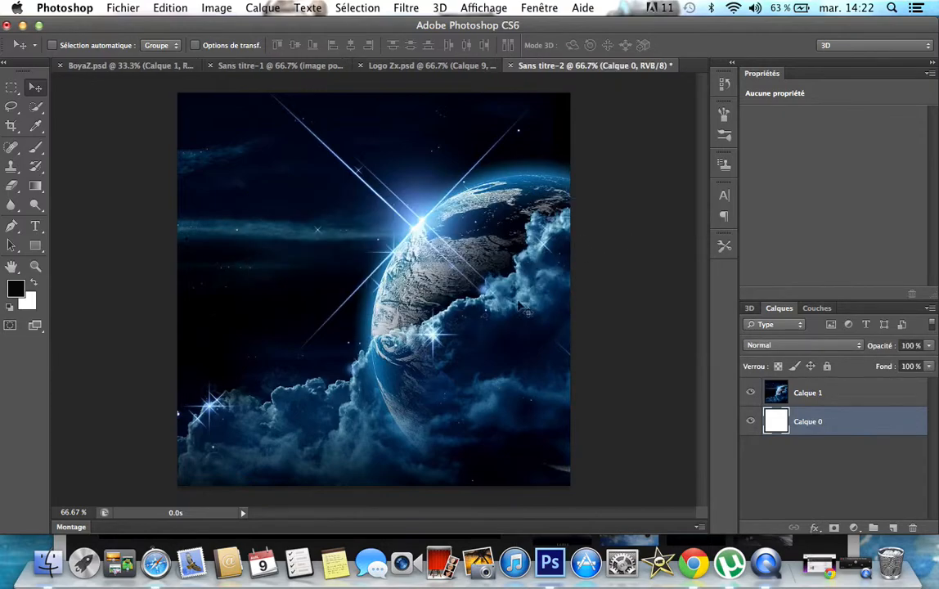
{"action": "left_click", "coordinate": [424, 336]}
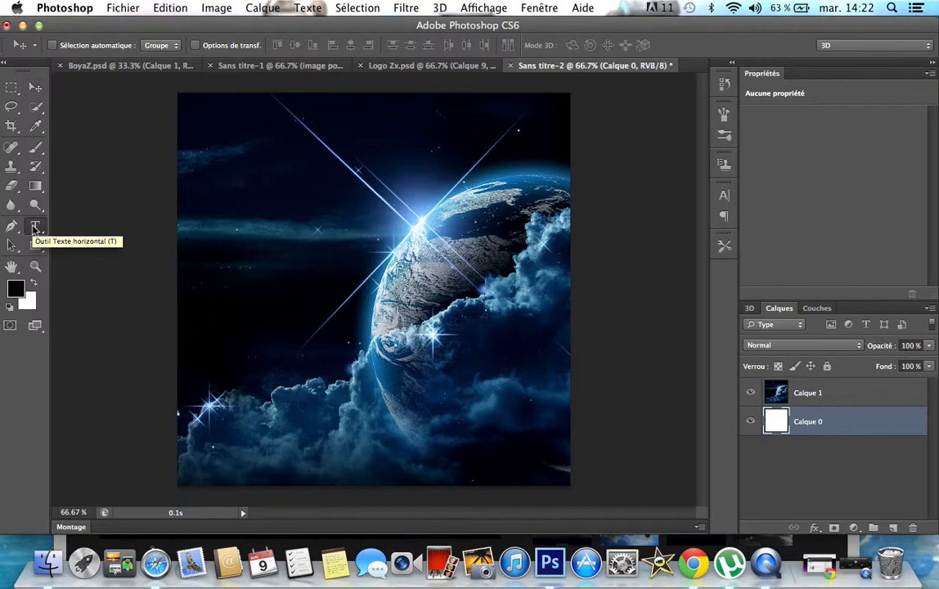
Start an empty horizontal text layer with the font size set to 350 pt, and move it above the planet layer Calque 1.
{"action": "left_click", "coordinate": [35, 228]}
{"action": "left_click", "coordinate": [35, 228]}
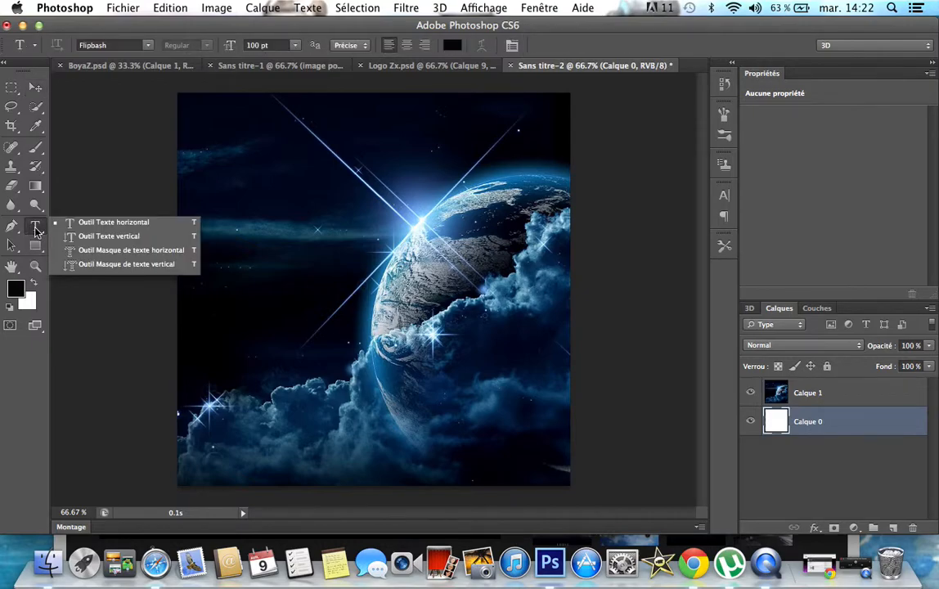
{"action": "left_click", "coordinate": [229, 270]}
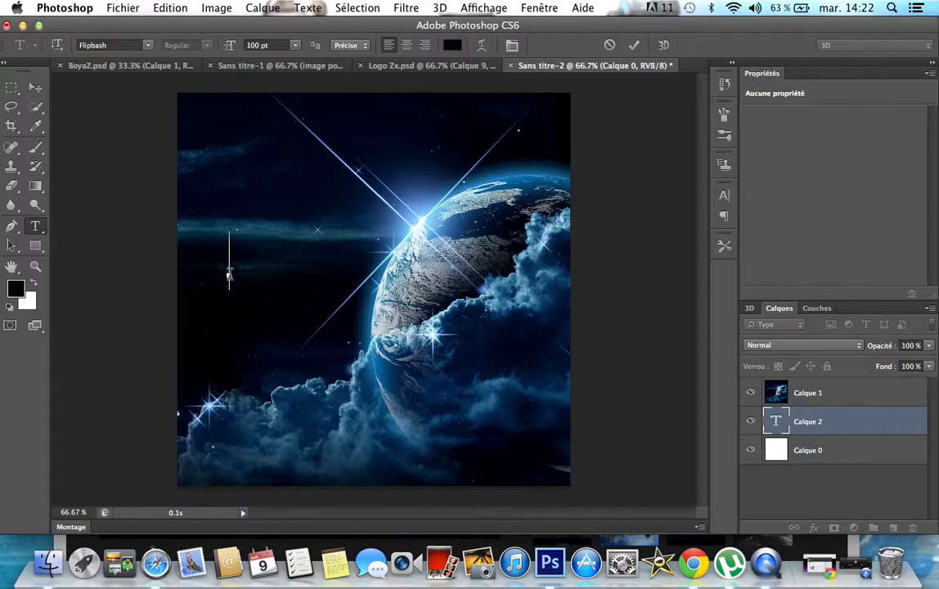
{"action": "left_click", "coordinate": [263, 45]}
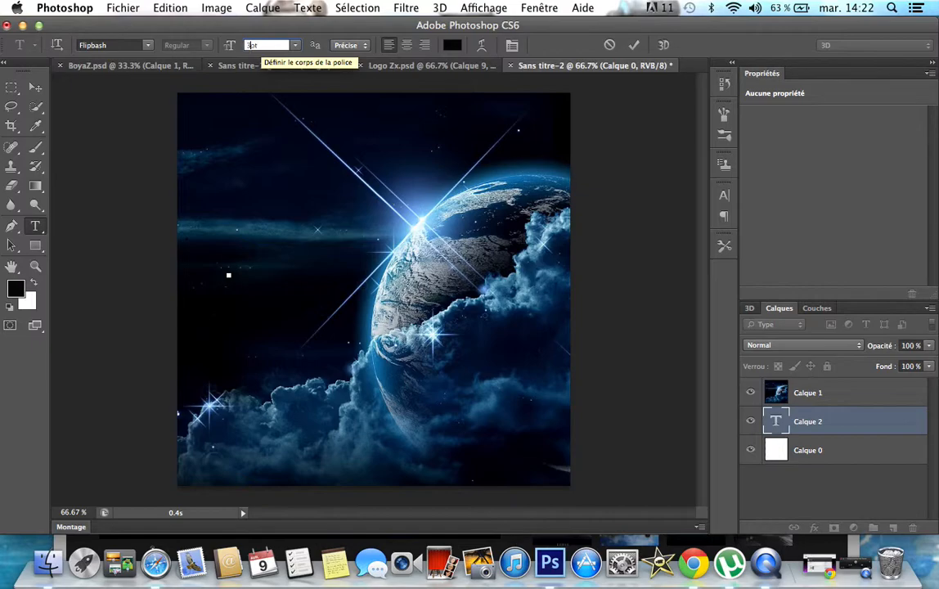
{"action": "key", "text": "Return"}
{"action": "type", "text": "Z"}
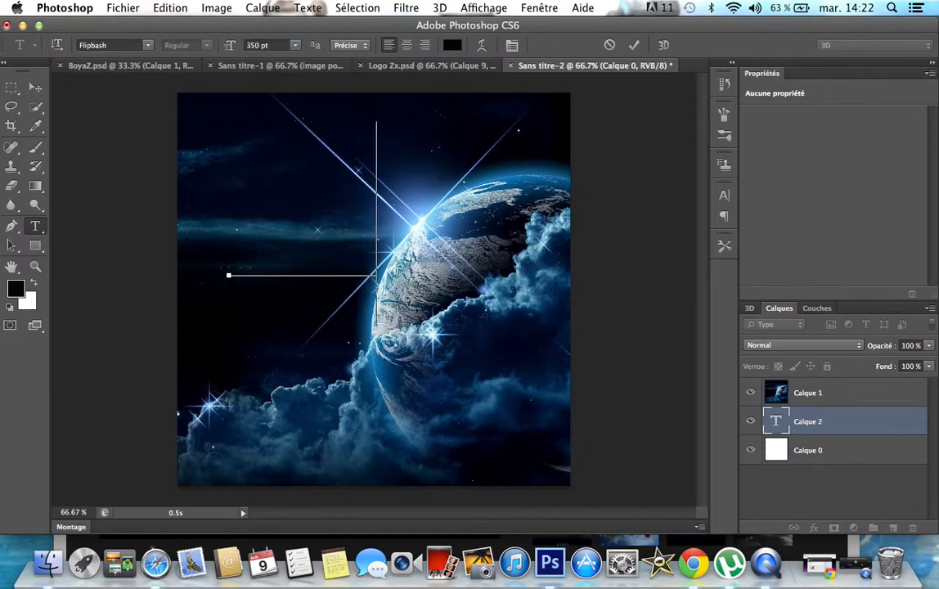
{"action": "key", "text": "BackSpace"}
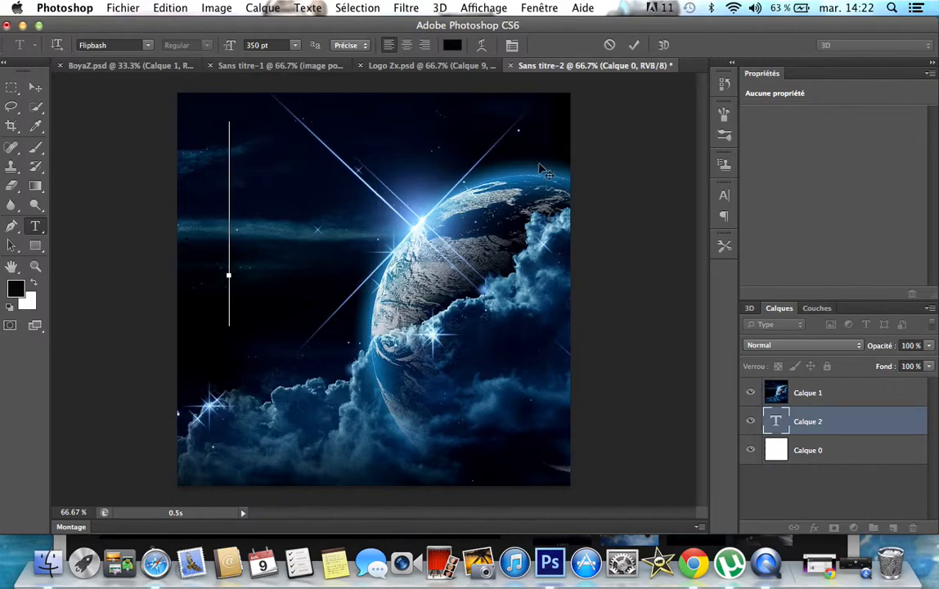
{"action": "left_click", "coordinate": [801, 424]}
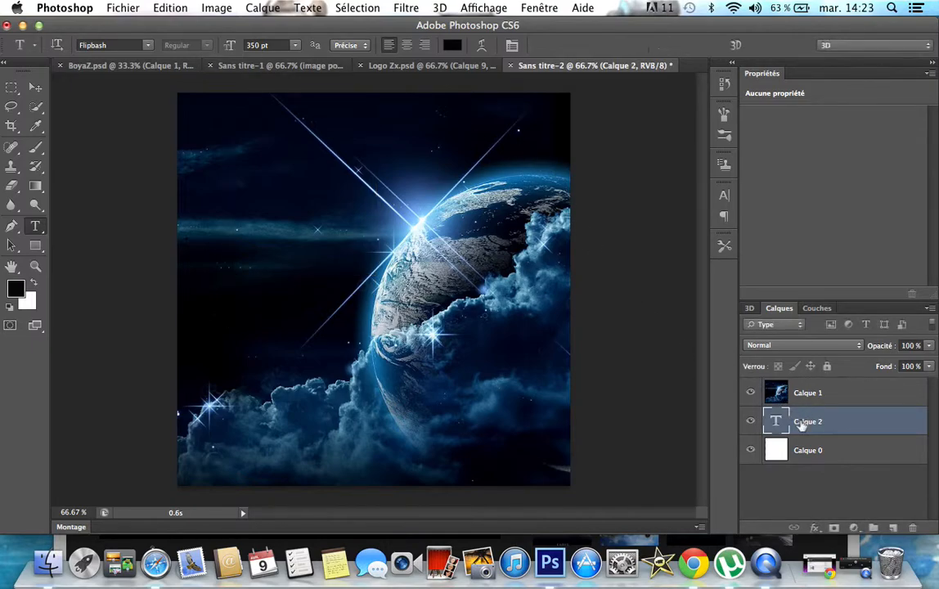
{"action": "left_click_drag", "start_coordinate": [821, 424], "coordinate": [832, 389]}
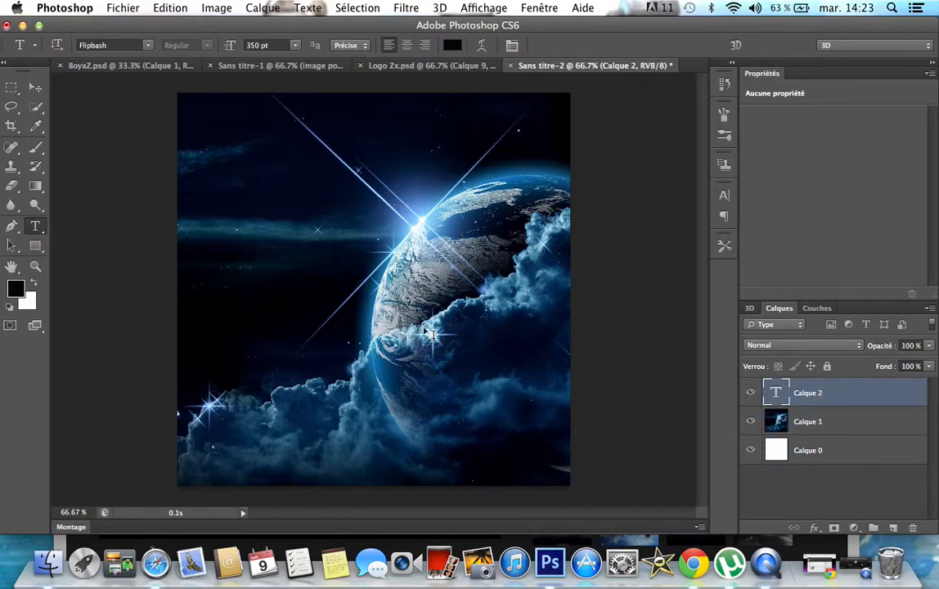
Add the text "Wiirz" on the canvas and move it down and left over the clouds.
{"action": "left_click", "coordinate": [251, 316]}
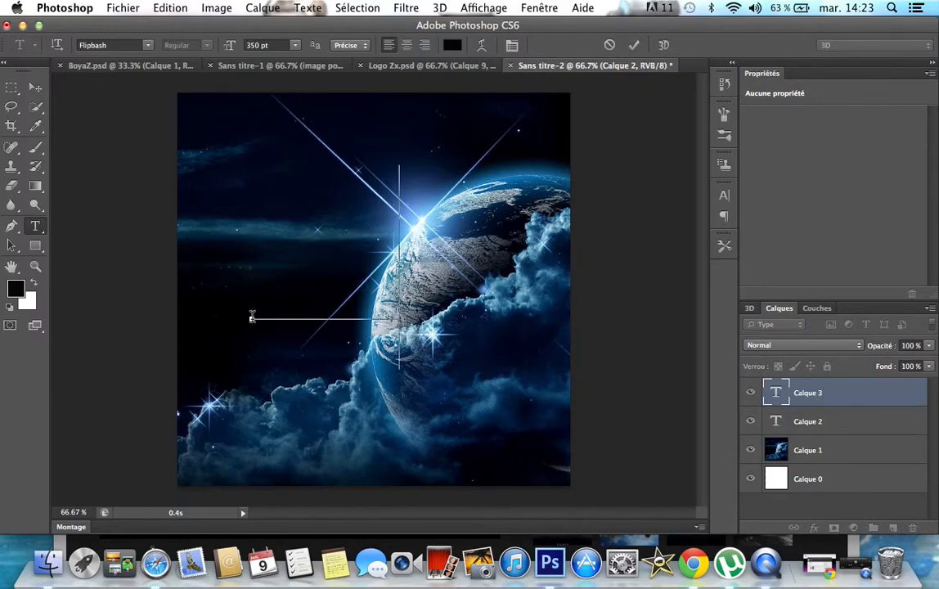
{"action": "type", "text": "WI"}
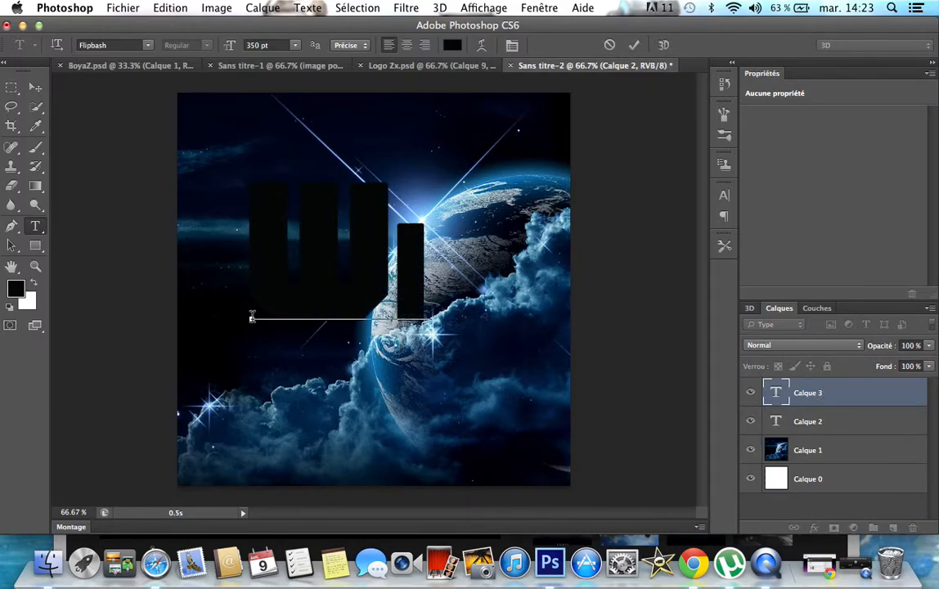
{"action": "type", "text": "IR"}
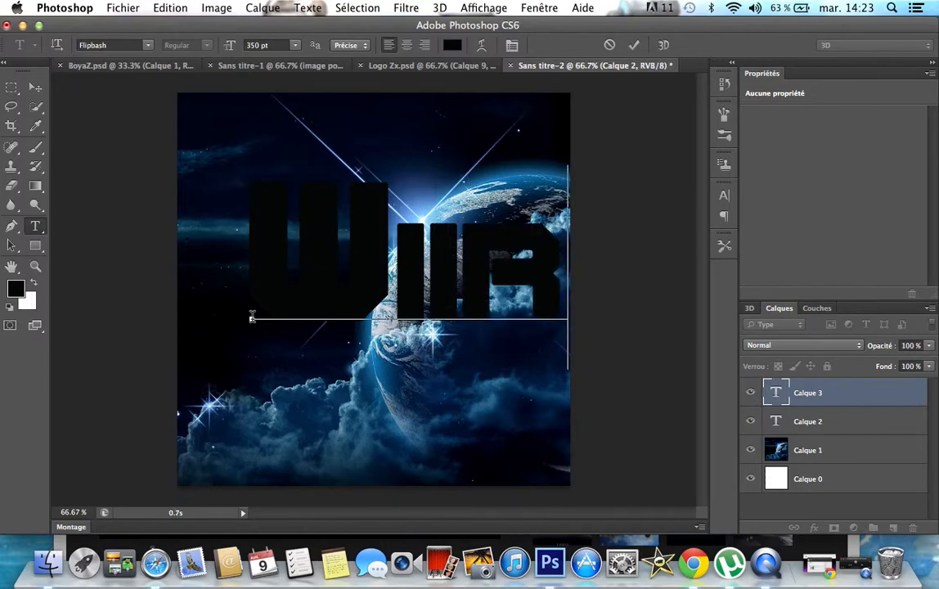
{"action": "type", "text": "z"}
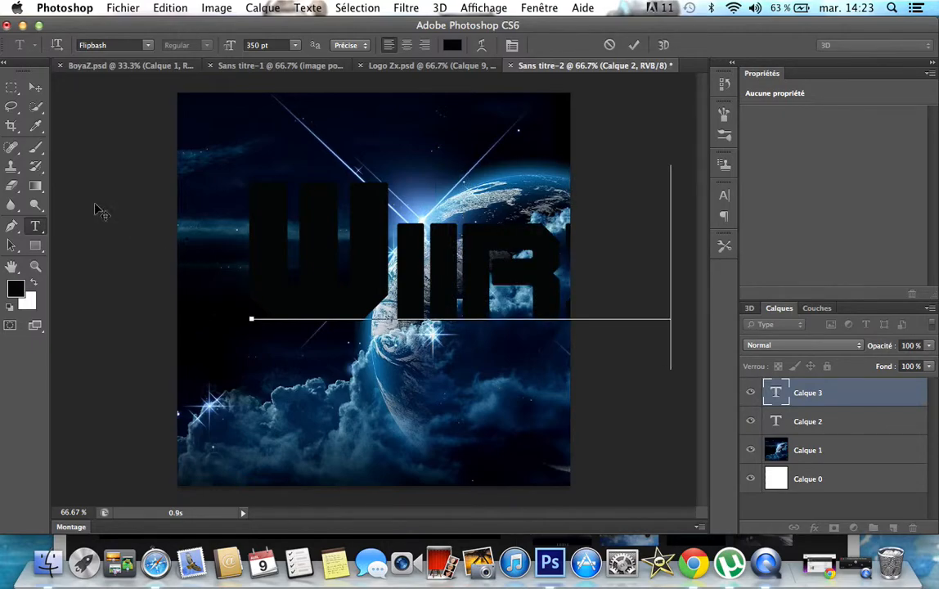
{"action": "left_click", "coordinate": [35, 87]}
{"action": "left_click_drag", "start_coordinate": [270, 280], "coordinate": [205, 389]}
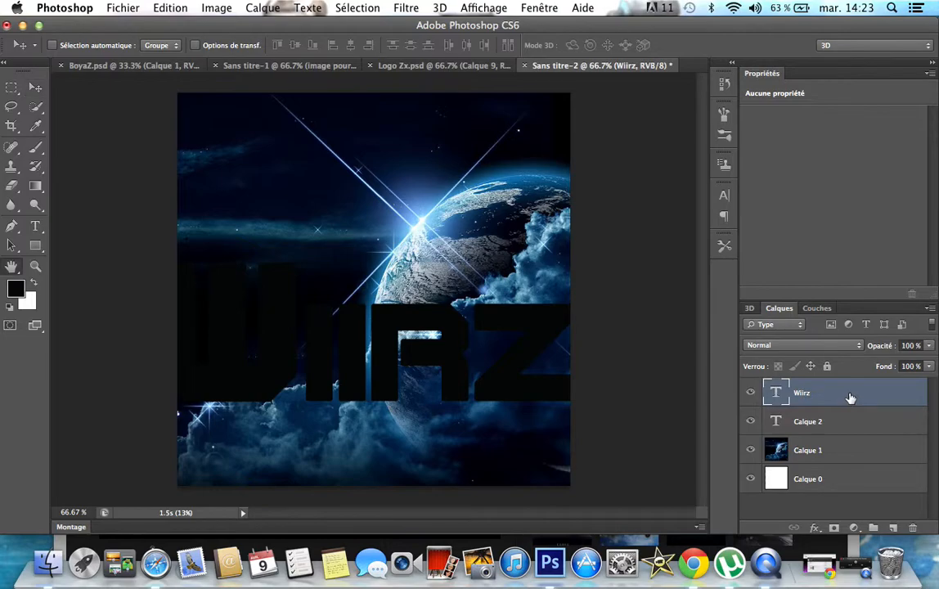
Apply a linear black-to-white gradient overlay at 90° to the Wiirz text layer, and shift the text slightly higher.
{"action": "double_click", "coordinate": [851, 398]}
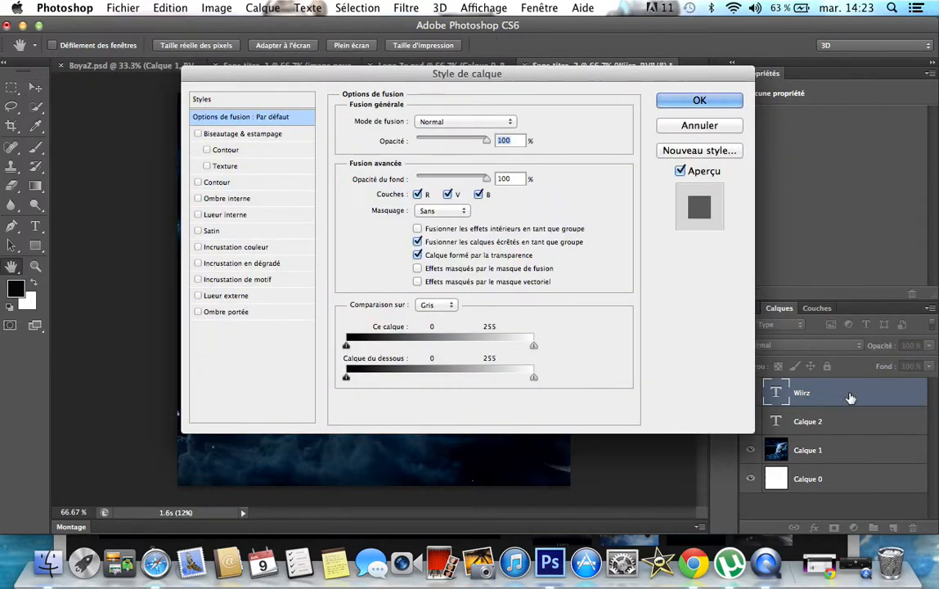
{"action": "left_click", "coordinate": [279, 265]}
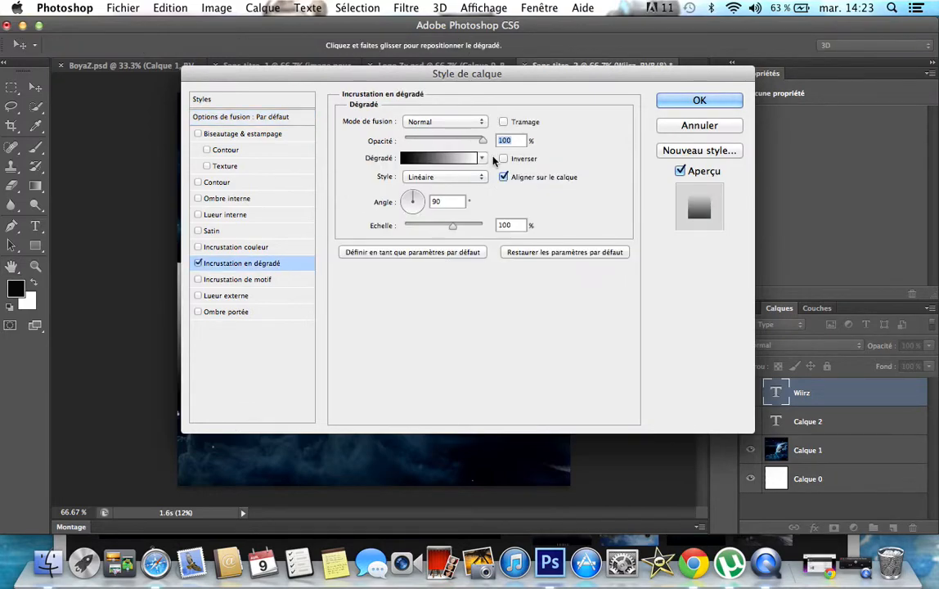
{"action": "left_click", "coordinate": [703, 100]}
{"action": "left_click_drag", "start_coordinate": [399, 320], "coordinate": [442, 333]}
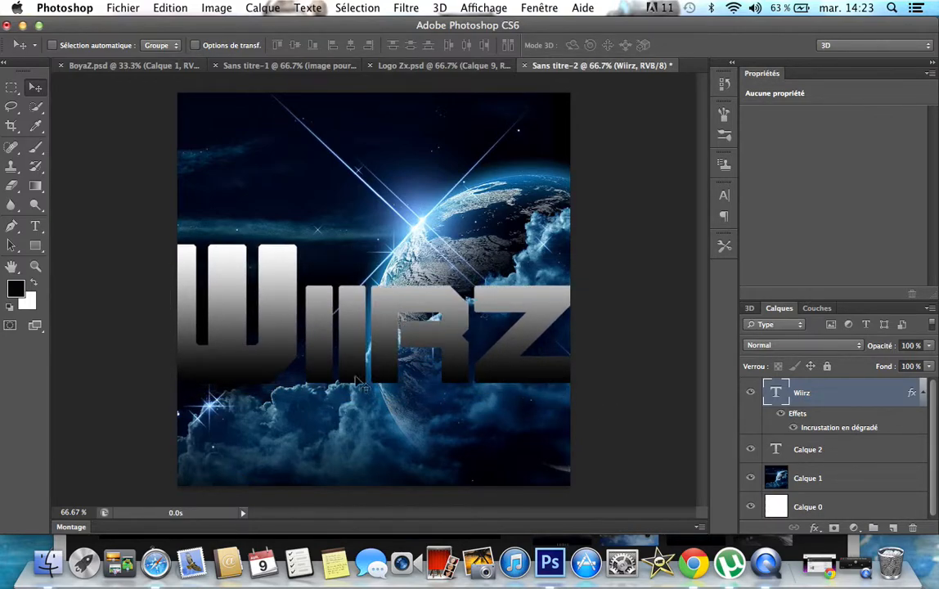
Set the Wiirz text size to 300 pt and reposition it so the whole word fits centred across the canvas.
{"action": "left_click", "coordinate": [35, 226]}
{"action": "left_click", "coordinate": [258, 45]}
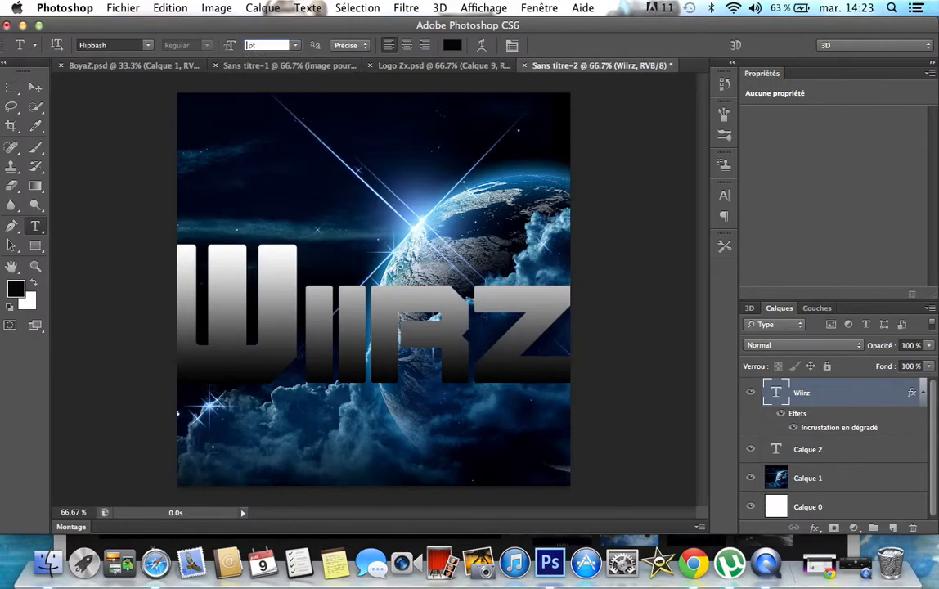
{"action": "type", "text": "300"}
{"action": "key", "text": "Return"}
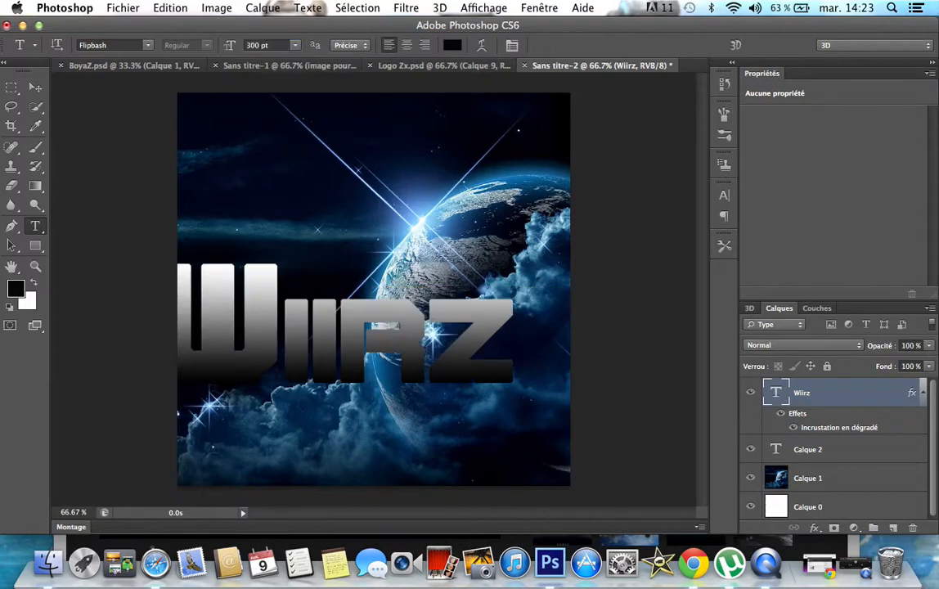
{"action": "left_click", "coordinate": [36, 89]}
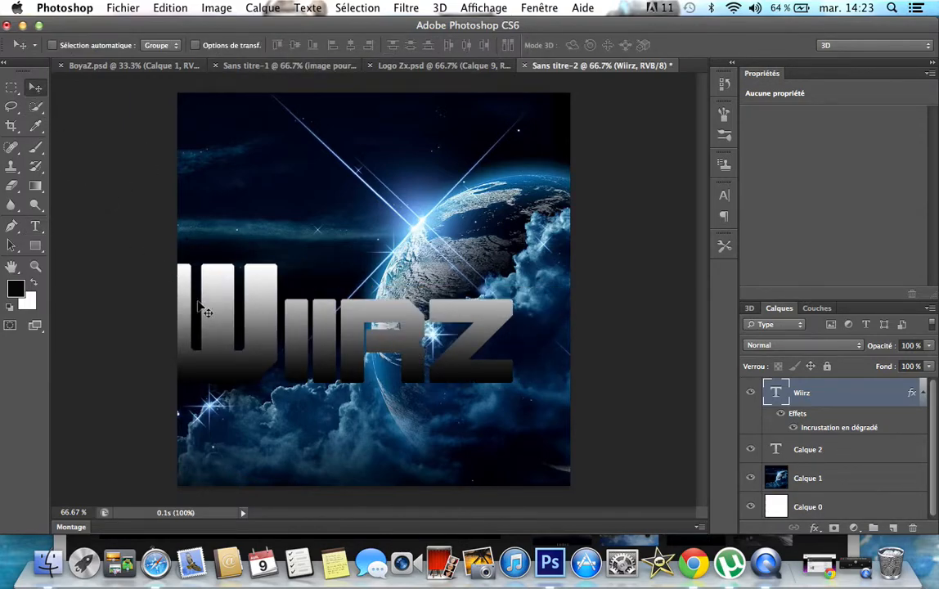
{"action": "left_click_drag", "start_coordinate": [250, 350], "coordinate": [290, 326]}
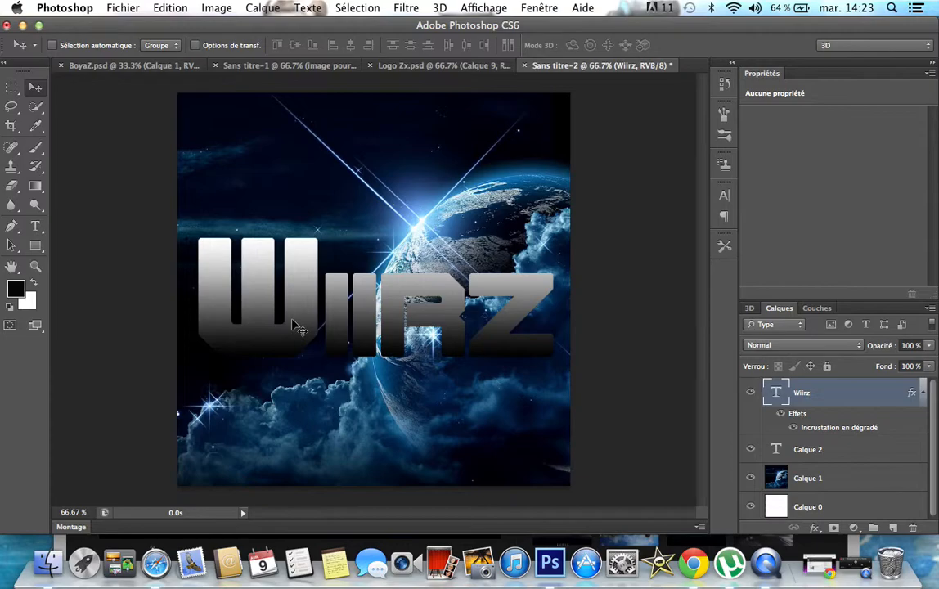
Convert the Wiirz text into a 3D extrusion and rotate the Eclairage infini 1 light toward the upper right.
{"action": "left_click", "coordinate": [35, 226]}
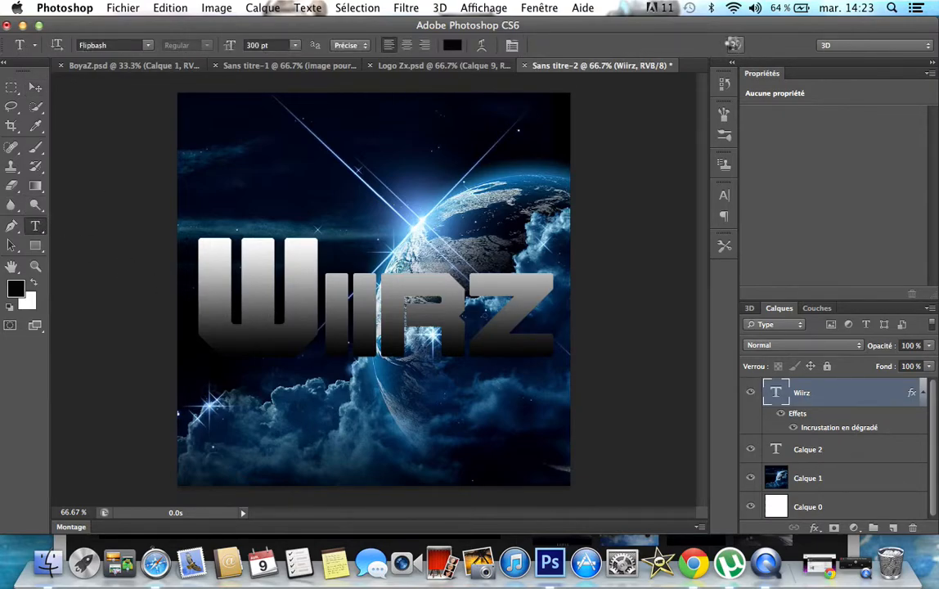
{"action": "left_click", "coordinate": [734, 45]}
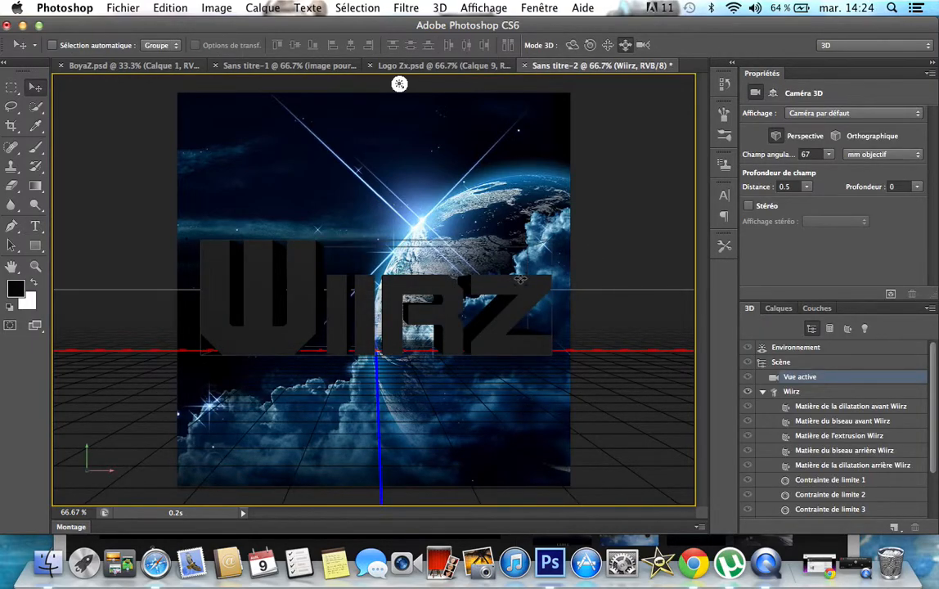
{"action": "scroll", "coordinate": [838, 409], "scroll_direction": "down", "scroll_amount": 2}
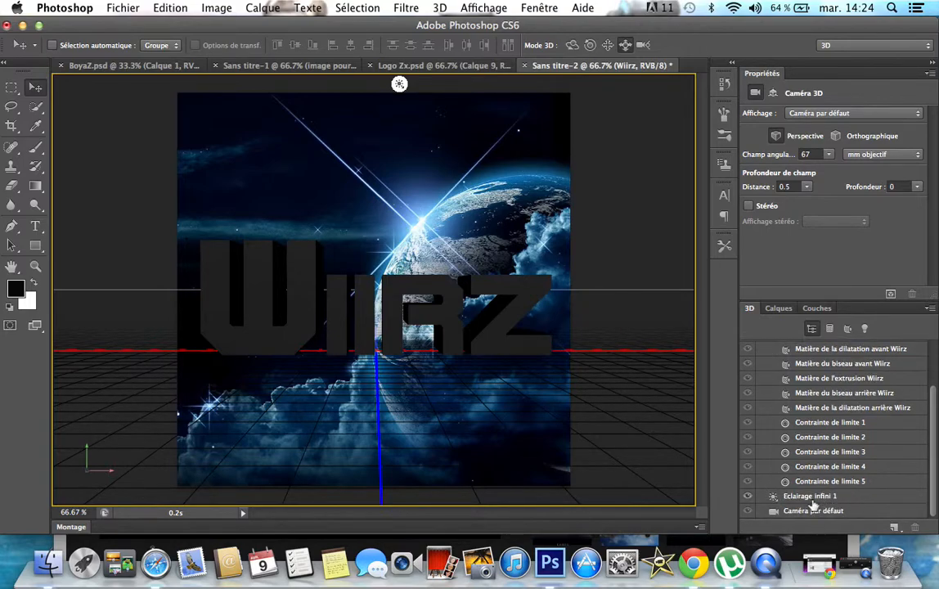
{"action": "left_click", "coordinate": [812, 499]}
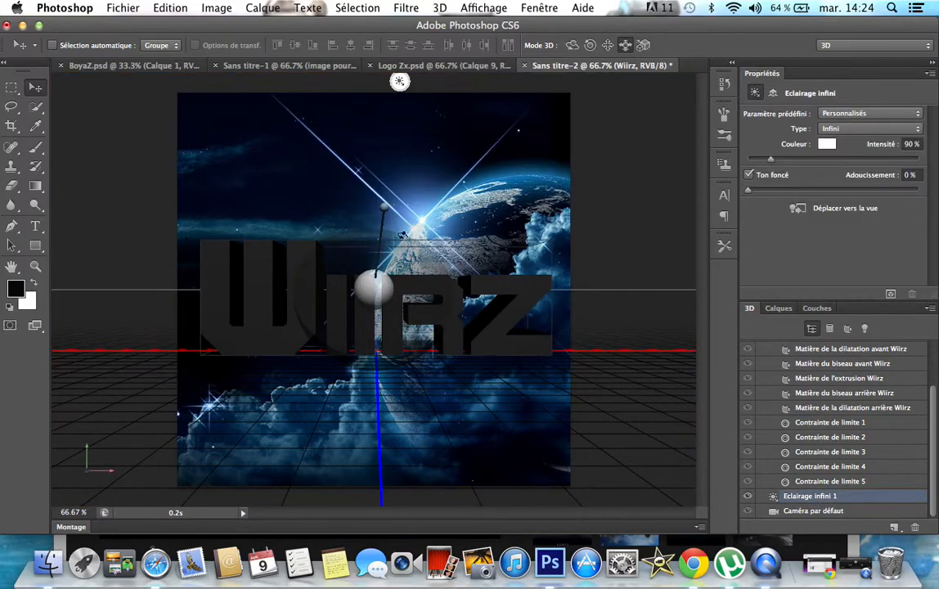
{"action": "left_click_drag", "start_coordinate": [437, 230], "coordinate": [401, 255]}
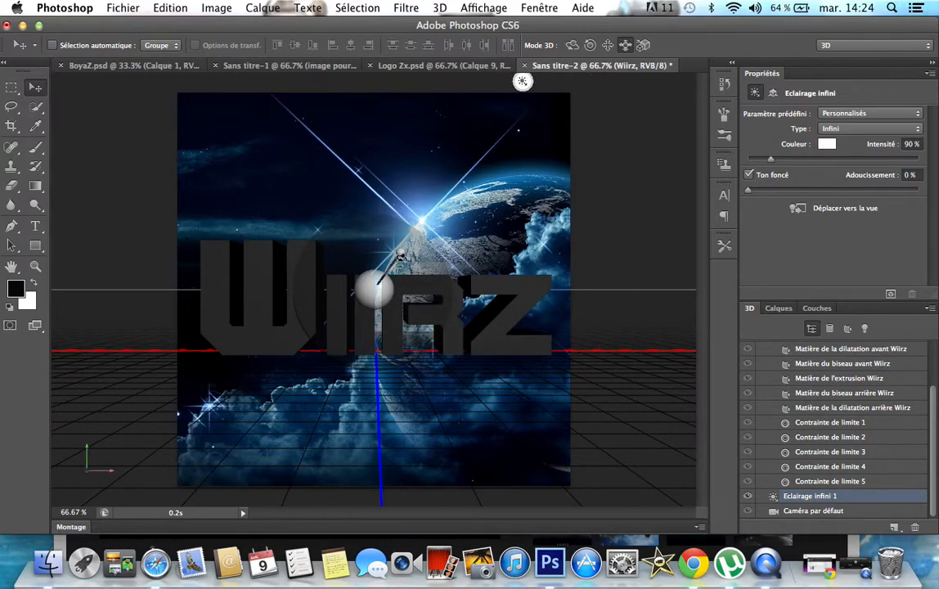
Select the planet layer Calque 1, then switch to Safari and search Google Images for "Univers".
{"action": "left_click", "coordinate": [779, 309]}
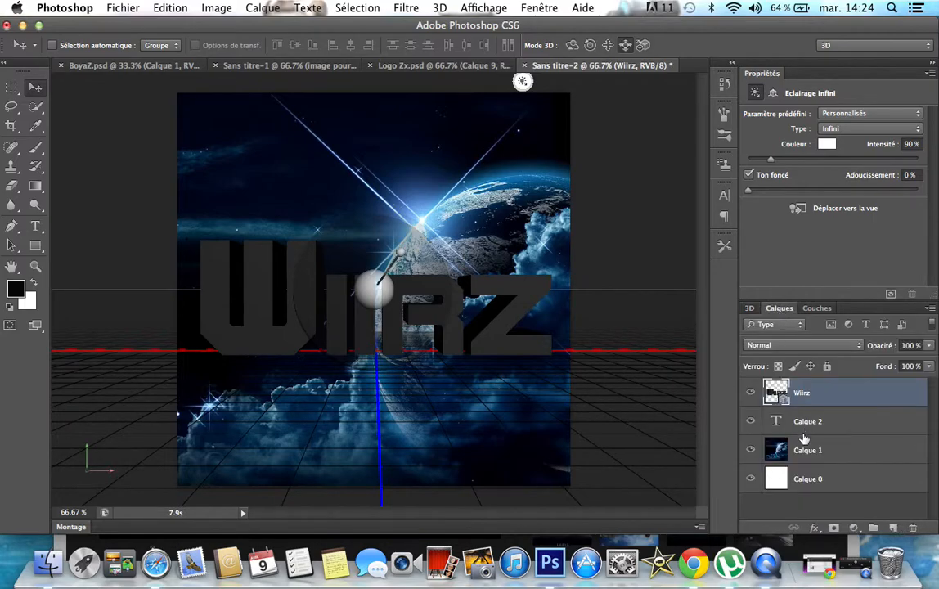
{"action": "left_click", "coordinate": [807, 458]}
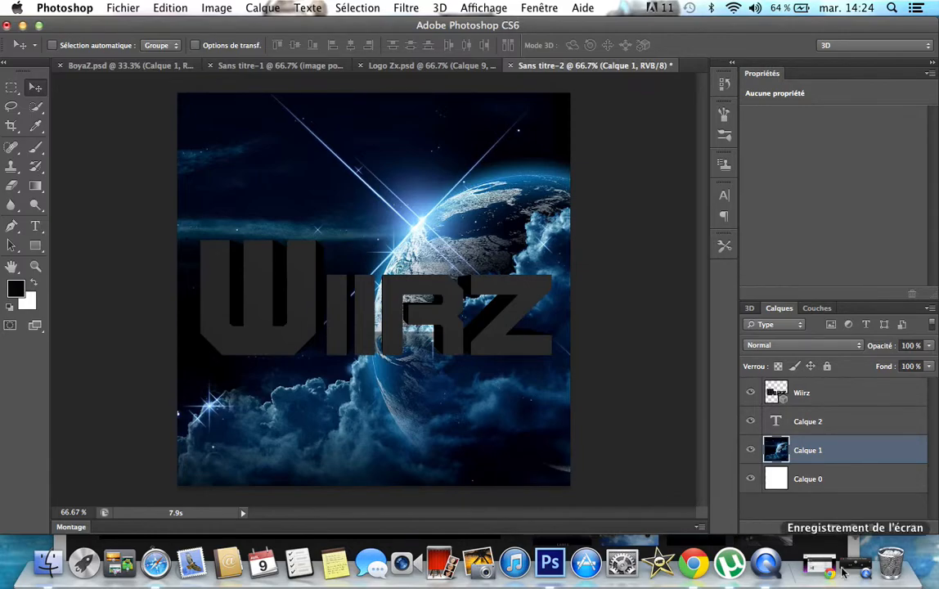
{"action": "left_click", "coordinate": [155, 562]}
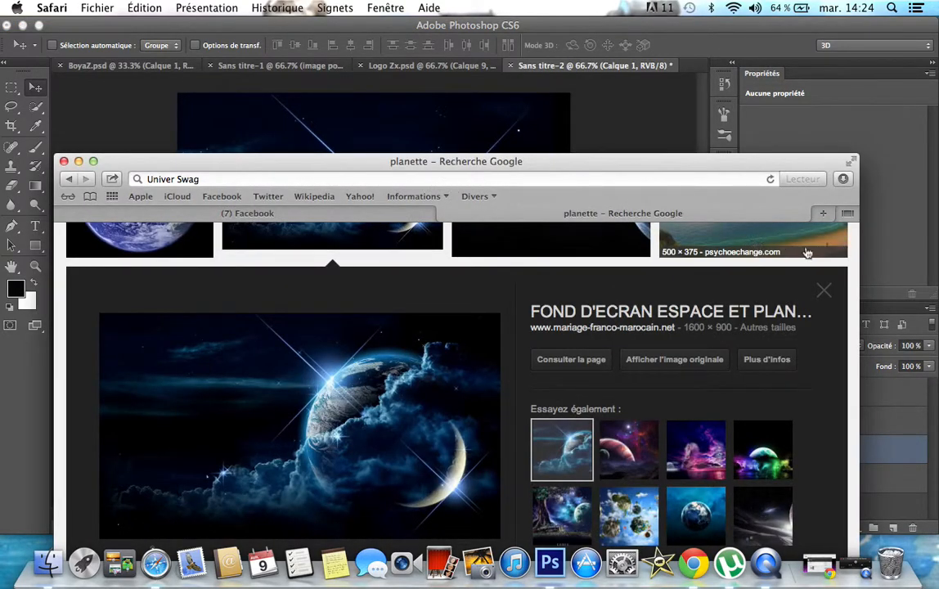
{"action": "left_click", "coordinate": [824, 291]}
{"action": "left_click_drag", "start_coordinate": [854, 282], "coordinate": [846, 208]}
{"action": "left_click", "coordinate": [262, 269]}
{"action": "key", "text": "super+a"}
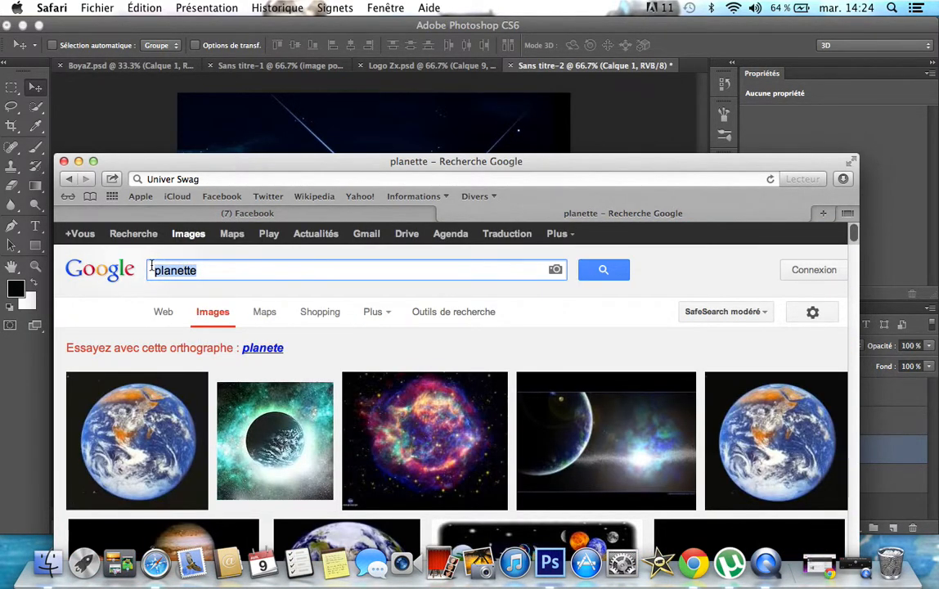
{"action": "key", "text": "BackSpace"}
{"action": "type", "text": "Univers"}
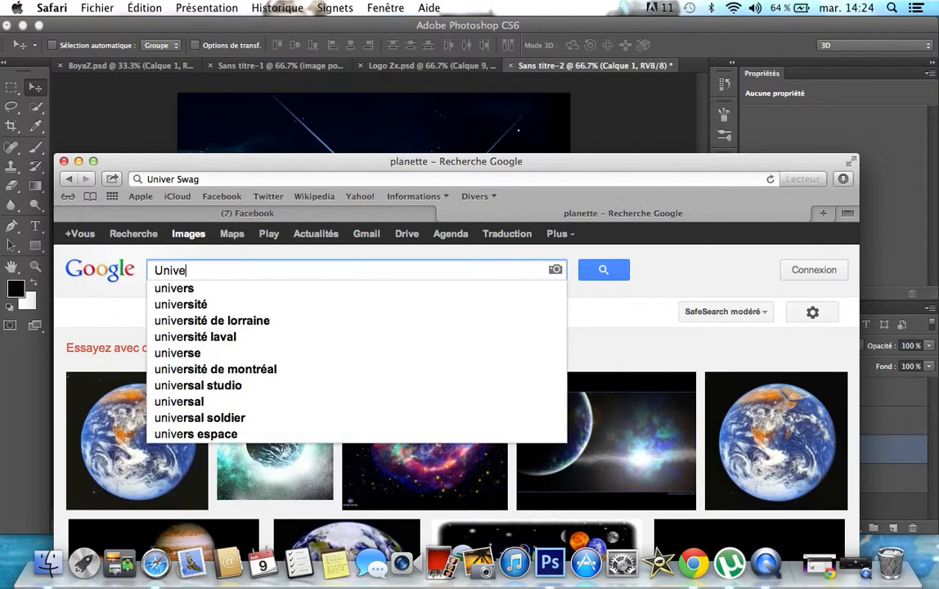
{"action": "key", "text": "Return"}
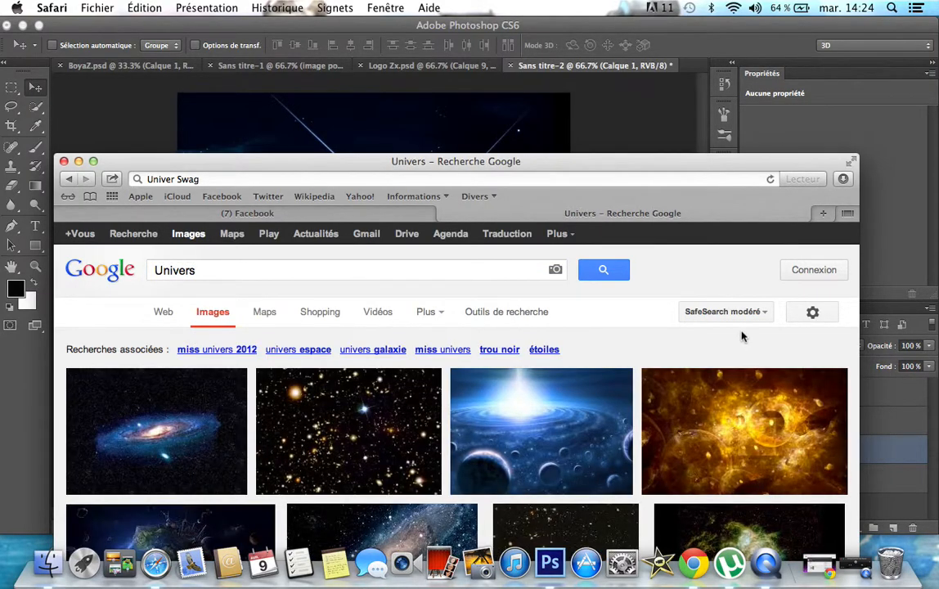
Pick the 1024 × 1024 pink nebula from the Univers results and place it in the Photoshop logo document as a layer filling the canvas.
{"action": "scroll", "coordinate": [579, 439], "scroll_direction": "down", "scroll_amount": 10}
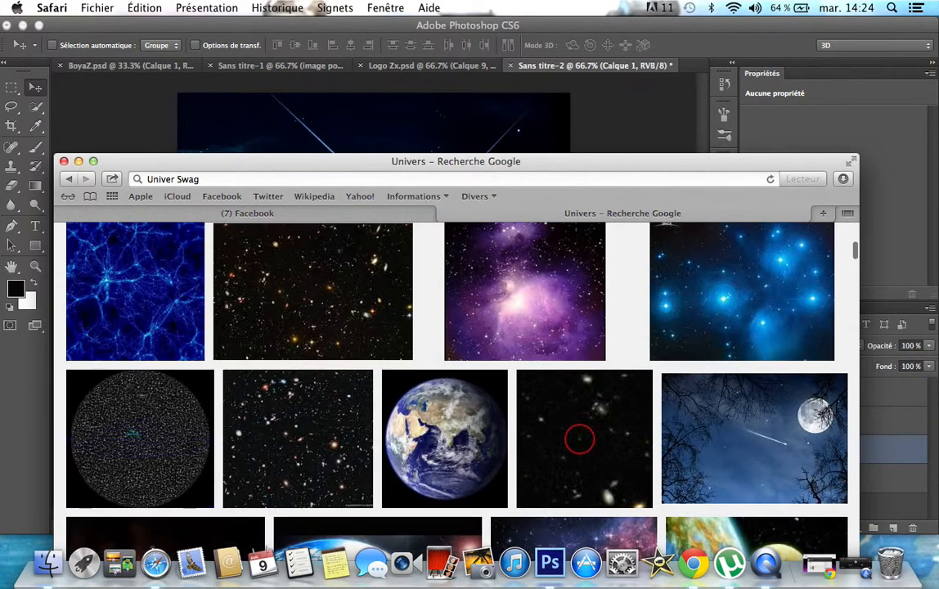
{"action": "scroll", "coordinate": [579, 439], "scroll_direction": "down", "scroll_amount": 5}
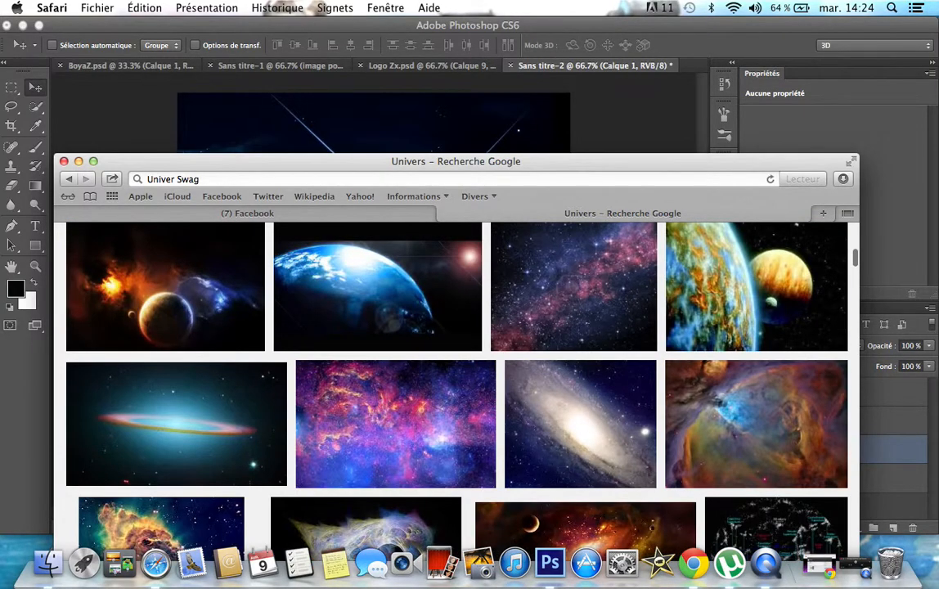
{"action": "scroll", "coordinate": [457, 384], "scroll_direction": "down", "scroll_amount": 12}
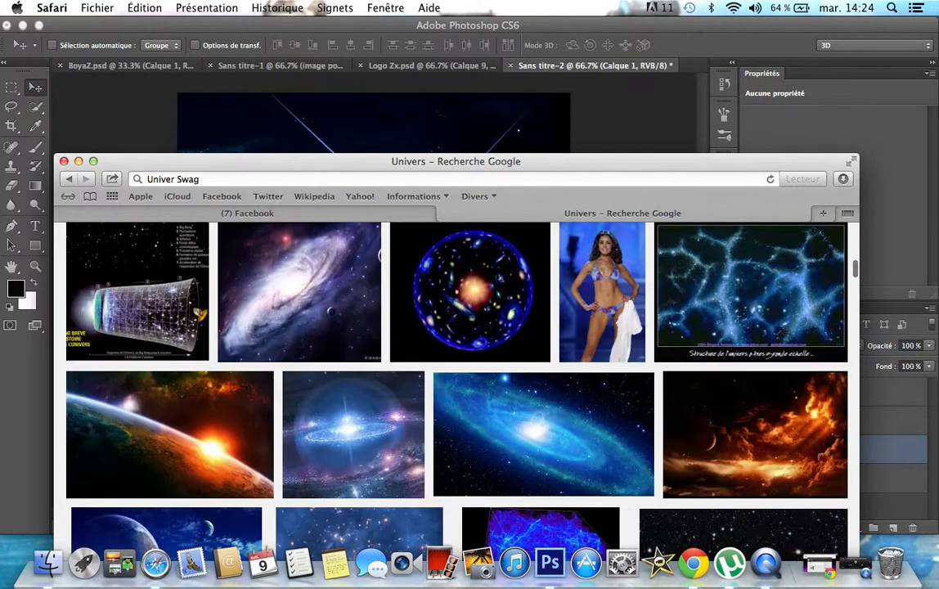
{"action": "scroll", "coordinate": [456, 384], "scroll_direction": "down", "scroll_amount": 12}
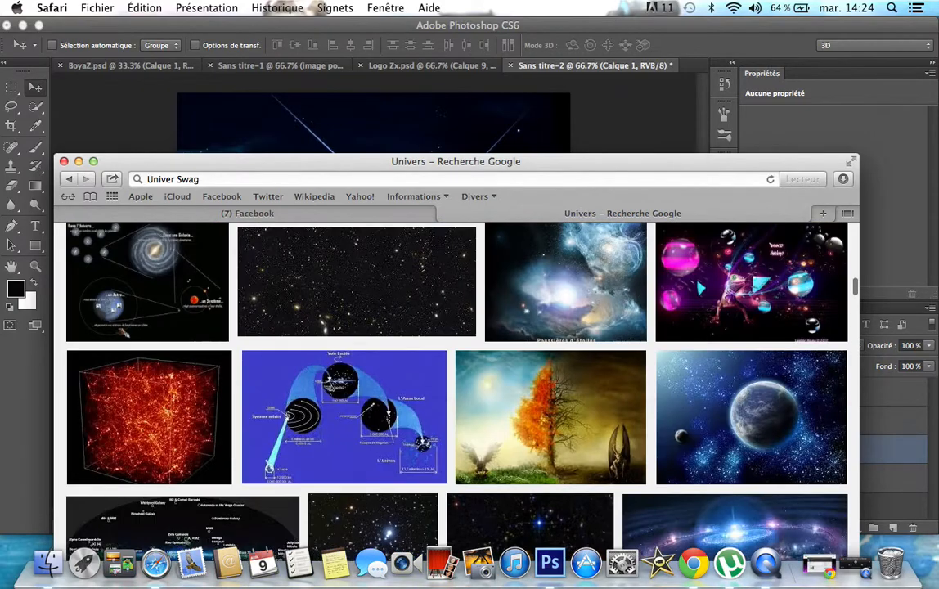
{"action": "scroll", "coordinate": [456, 376], "scroll_direction": "down", "scroll_amount": 3}
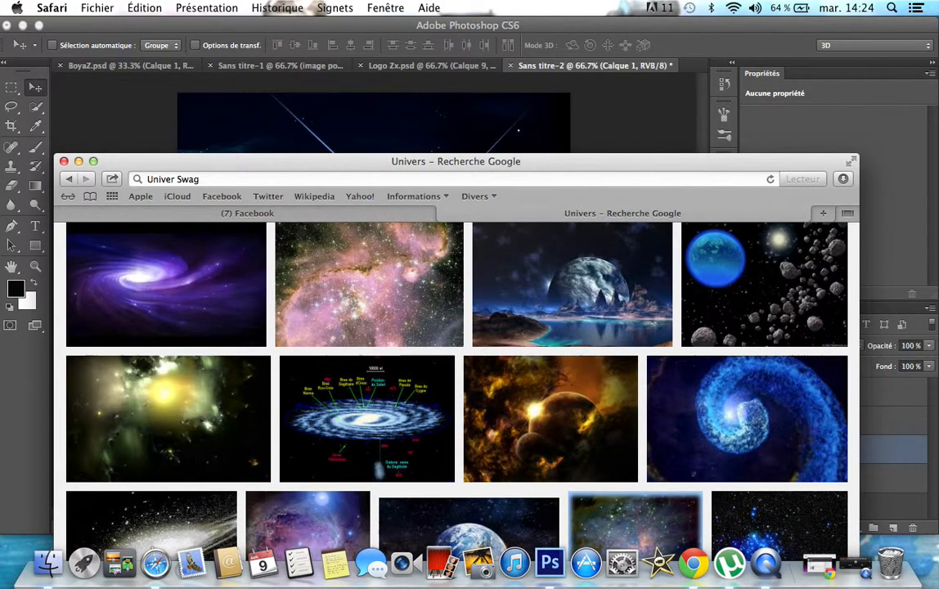
{"action": "scroll", "coordinate": [456, 376], "scroll_direction": "down", "scroll_amount": 3}
{"action": "scroll", "coordinate": [456, 376], "scroll_direction": "down", "scroll_amount": 3}
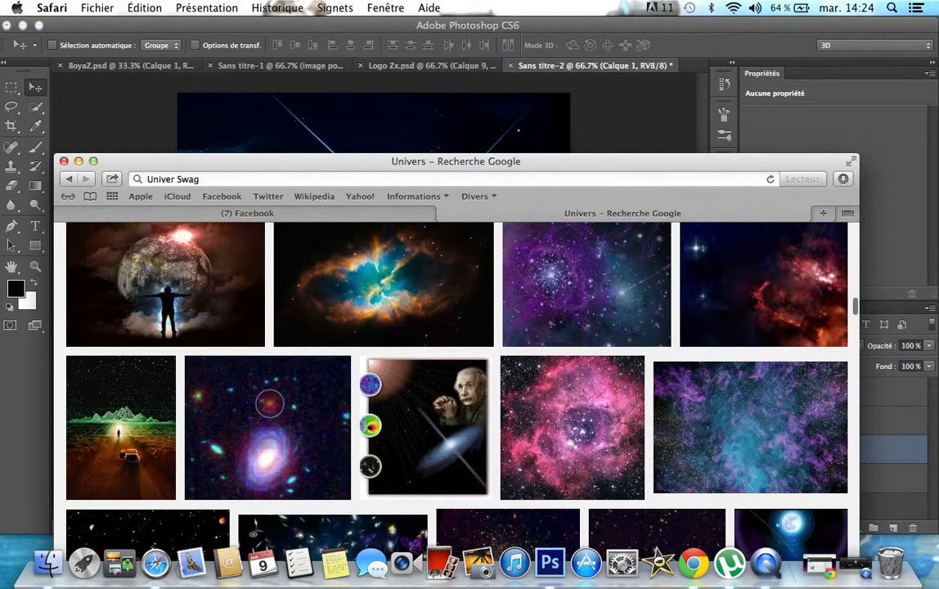
{"action": "left_click", "coordinate": [554, 407]}
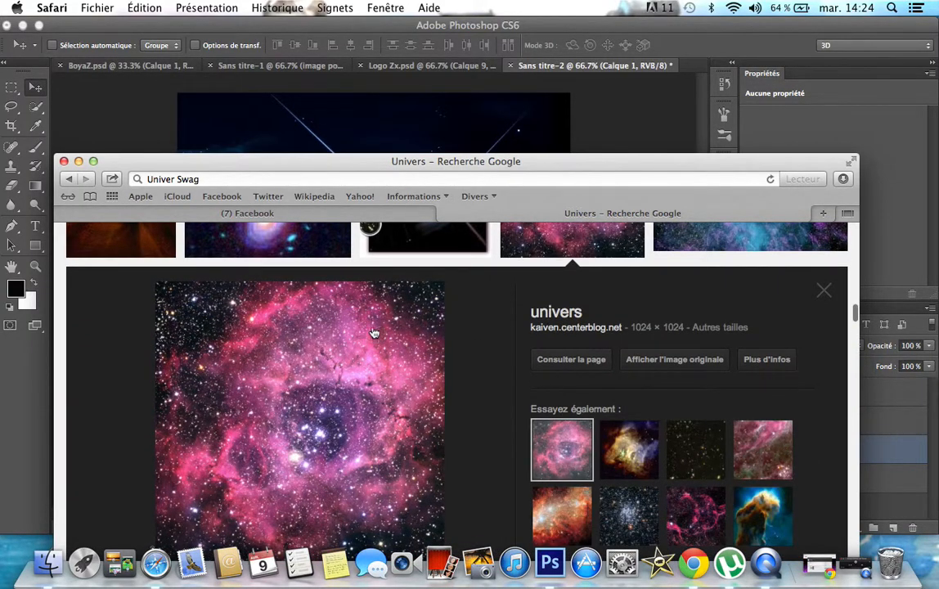
{"action": "left_click_drag", "start_coordinate": [336, 372], "coordinate": [425, 313]}
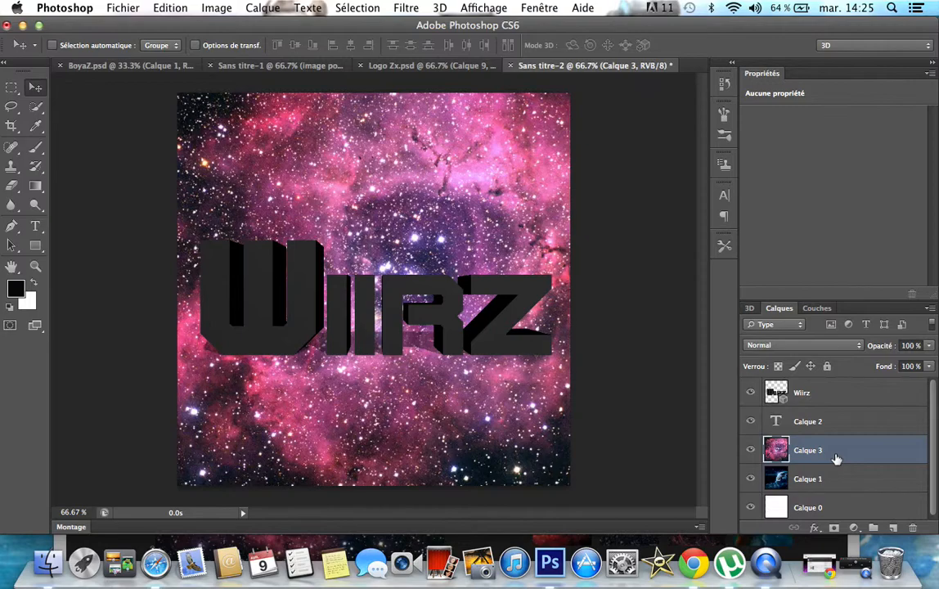
Move the nebula layer Calque 3 above the Wiirz layer and set its blend mode to Superposition.
{"action": "left_click_drag", "start_coordinate": [835, 456], "coordinate": [830, 391]}
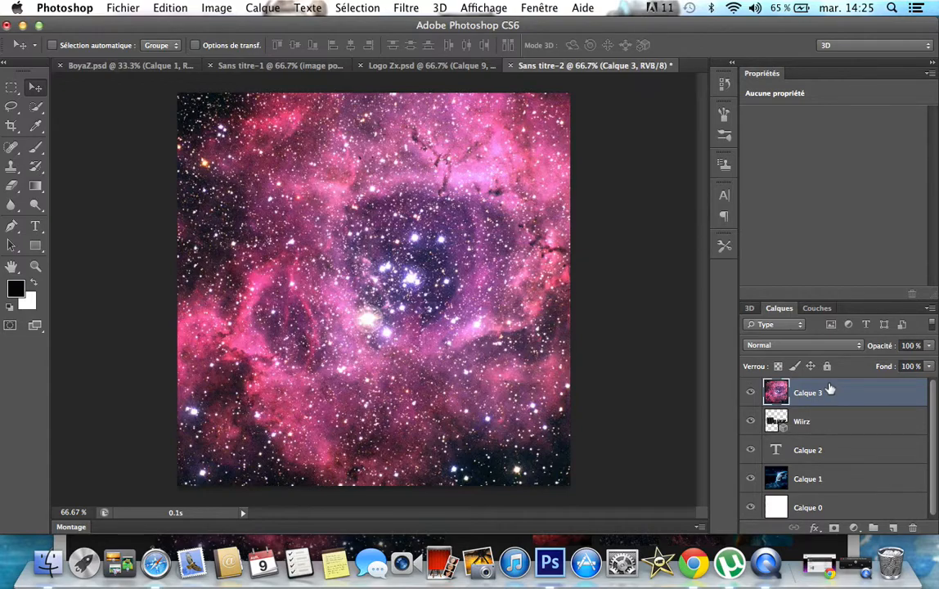
{"action": "left_click", "coordinate": [803, 346]}
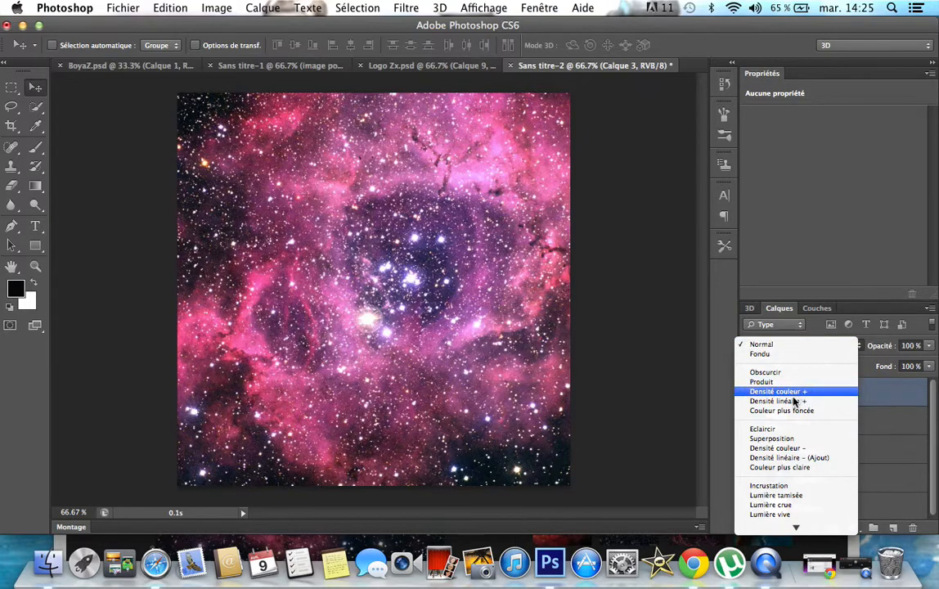
{"action": "left_click", "coordinate": [784, 440]}
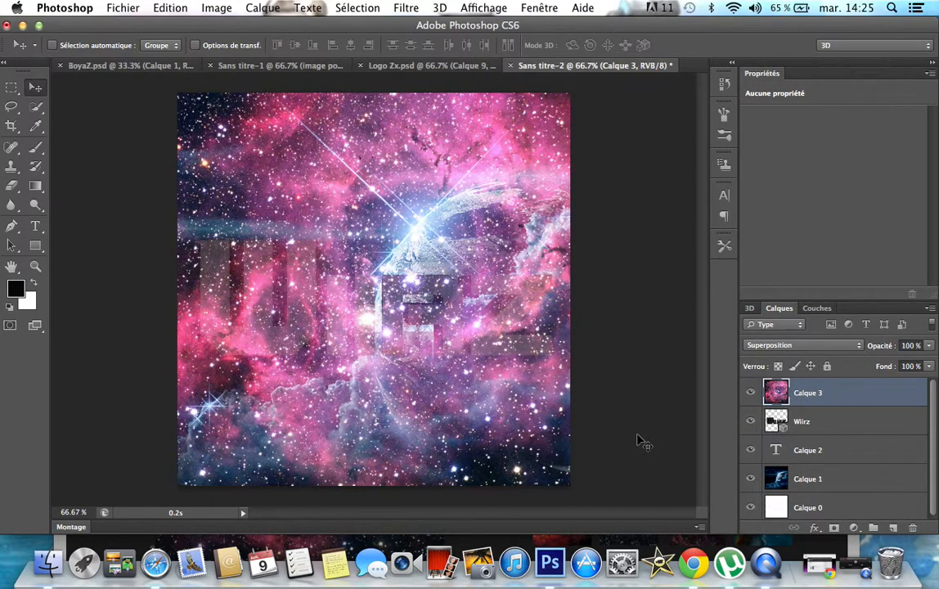
Erase the nebula on Calque 3 from the sky, planet and clouds around the Wiirz lettering with a soft 136 px eraser.
{"action": "left_click", "coordinate": [11, 188]}
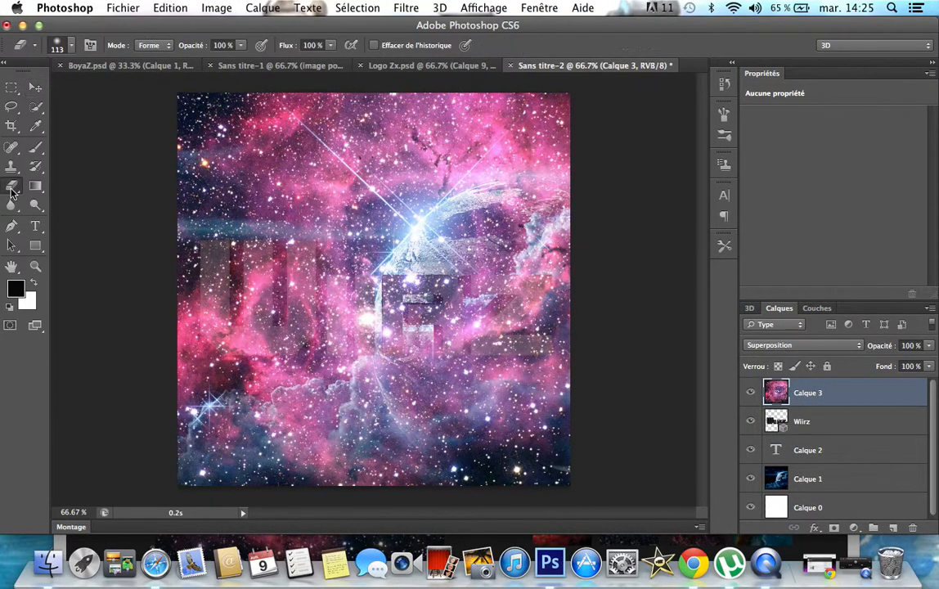
{"action": "left_click", "coordinate": [73, 47]}
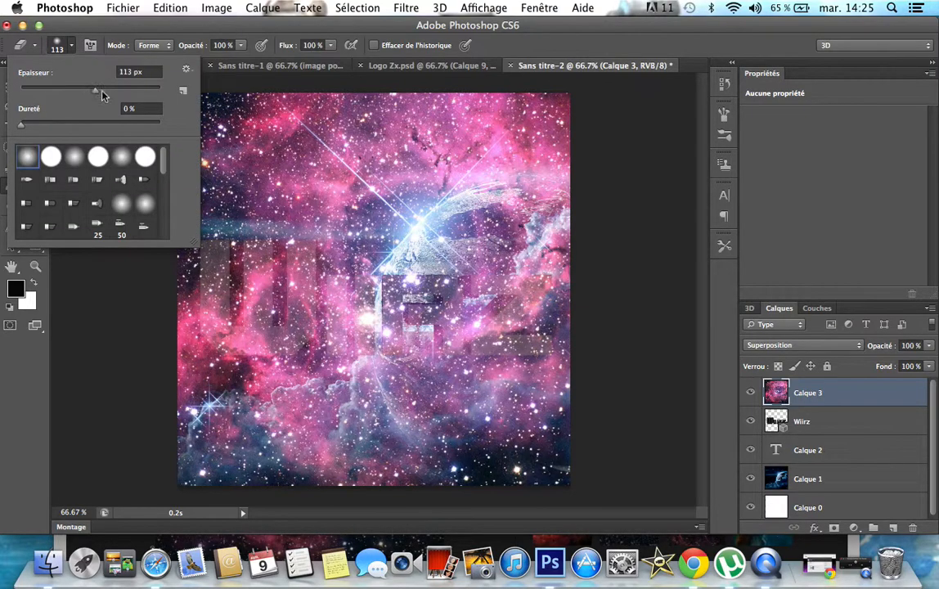
{"action": "left_click_drag", "start_coordinate": [95, 91], "coordinate": [103, 91]}
{"action": "left_click_drag", "start_coordinate": [306, 136], "coordinate": [343, 115]}
{"action": "mouse_move", "coordinate": [419, 31]}
{"action": "left_mouse_down"}
{"action": "mouse_move", "coordinate": [239, 169]}
{"action": "mouse_move", "coordinate": [196, 159]}
{"action": "mouse_move", "coordinate": [208, 100]}
{"action": "mouse_move", "coordinate": [172, 210]}
{"action": "mouse_move", "coordinate": [180, 181]}
{"action": "mouse_move", "coordinate": [186, 200]}
{"action": "mouse_move", "coordinate": [414, 188]}
{"action": "mouse_move", "coordinate": [307, 186]}
{"action": "mouse_move", "coordinate": [420, 215]}
{"action": "mouse_move", "coordinate": [352, 240]}
{"action": "mouse_move", "coordinate": [459, 229]}
{"action": "mouse_move", "coordinate": [510, 237]}
{"action": "mouse_move", "coordinate": [552, 188]}
{"action": "mouse_move", "coordinate": [501, 175]}
{"action": "mouse_move", "coordinate": [531, 112]}
{"action": "mouse_move", "coordinate": [592, 102]}
{"action": "mouse_move", "coordinate": [422, 165]}
{"action": "mouse_move", "coordinate": [425, 115]}
{"action": "mouse_move", "coordinate": [357, 128]}
{"action": "mouse_move", "coordinate": [400, 158]}
{"action": "mouse_move", "coordinate": [468, 175]}
{"action": "mouse_move", "coordinate": [465, 191]}
{"action": "mouse_move", "coordinate": [442, 180]}
{"action": "mouse_move", "coordinate": [487, 194]}
{"action": "left_mouse_up"}
{"action": "mouse_move", "coordinate": [564, 242]}
{"action": "left_mouse_down"}
{"action": "mouse_move", "coordinate": [597, 385]}
{"action": "mouse_move", "coordinate": [465, 395]}
{"action": "mouse_move", "coordinate": [224, 385]}
{"action": "mouse_move", "coordinate": [194, 405]}
{"action": "left_mouse_up"}
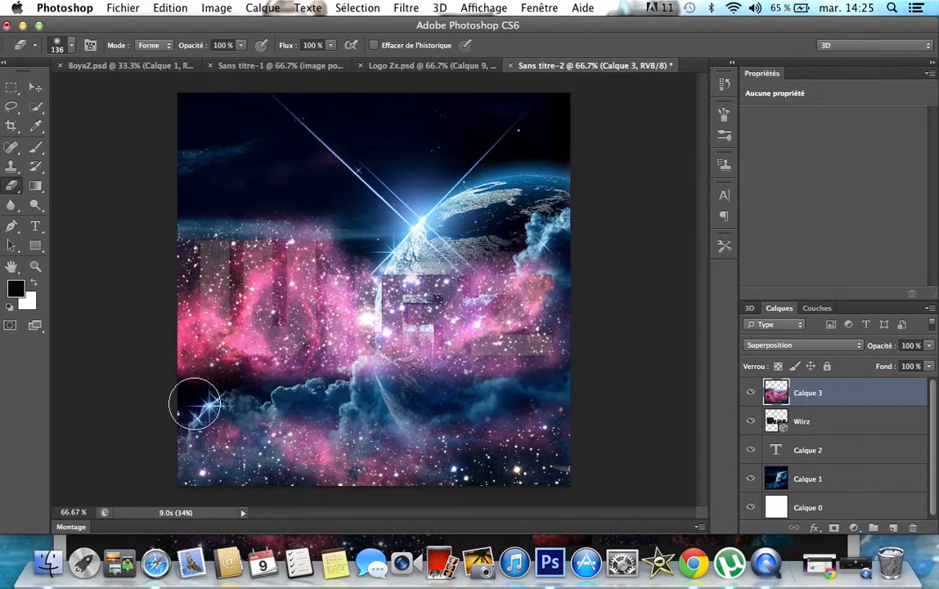
{"action": "mouse_move", "coordinate": [157, 293]}
{"action": "left_mouse_down"}
{"action": "mouse_move", "coordinate": [169, 317]}
{"action": "mouse_move", "coordinate": [173, 296]}
{"action": "mouse_move", "coordinate": [176, 358]}
{"action": "mouse_move", "coordinate": [313, 435]}
{"action": "mouse_move", "coordinate": [371, 490]}
{"action": "mouse_move", "coordinate": [563, 432]}
{"action": "mouse_move", "coordinate": [538, 421]}
{"action": "left_mouse_up"}
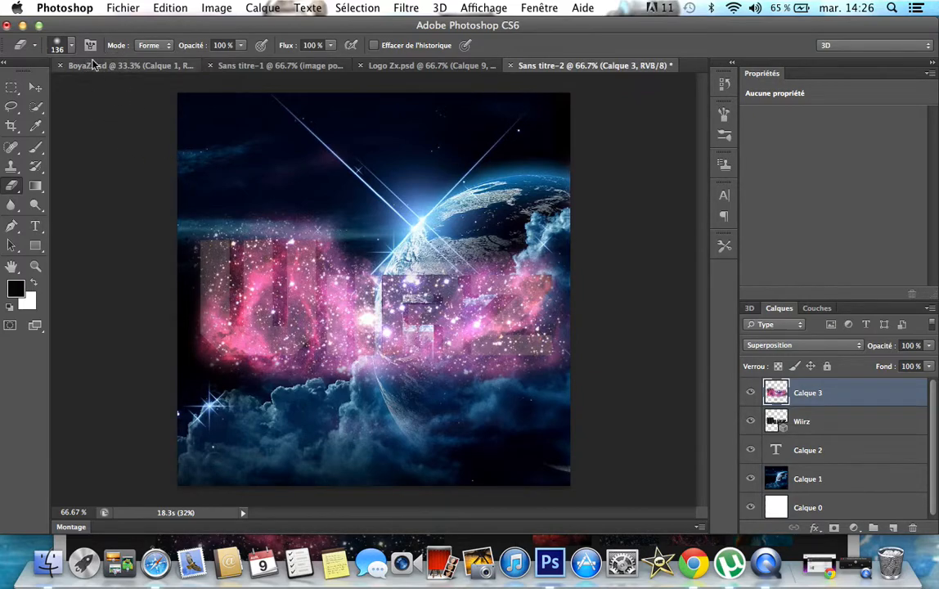
Erase the remaining nebula on Calque 3 around and between the Wiirz letters with a soft 67 px eraser.
{"action": "left_click", "coordinate": [72, 45]}
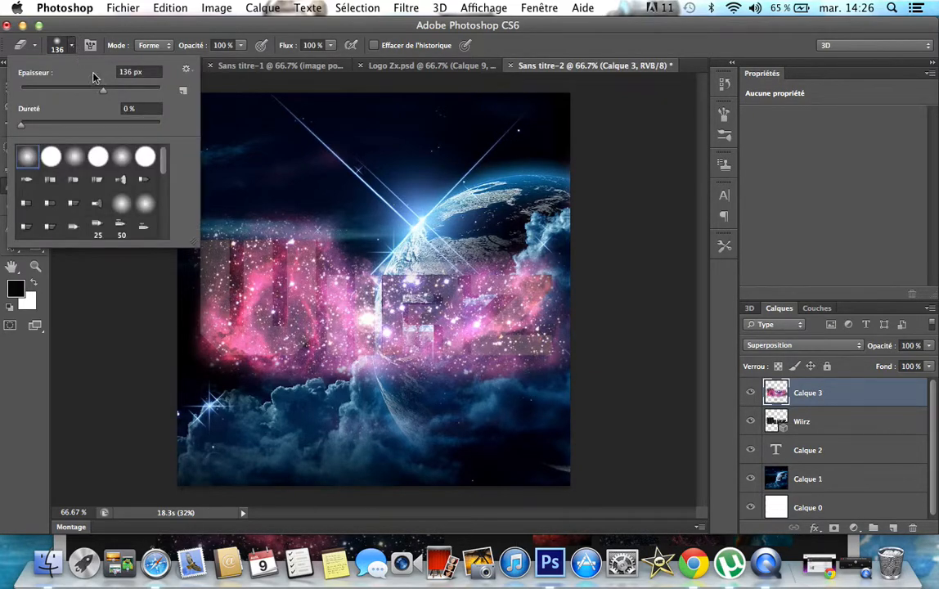
{"action": "left_click_drag", "start_coordinate": [103, 93], "coordinate": [67, 98]}
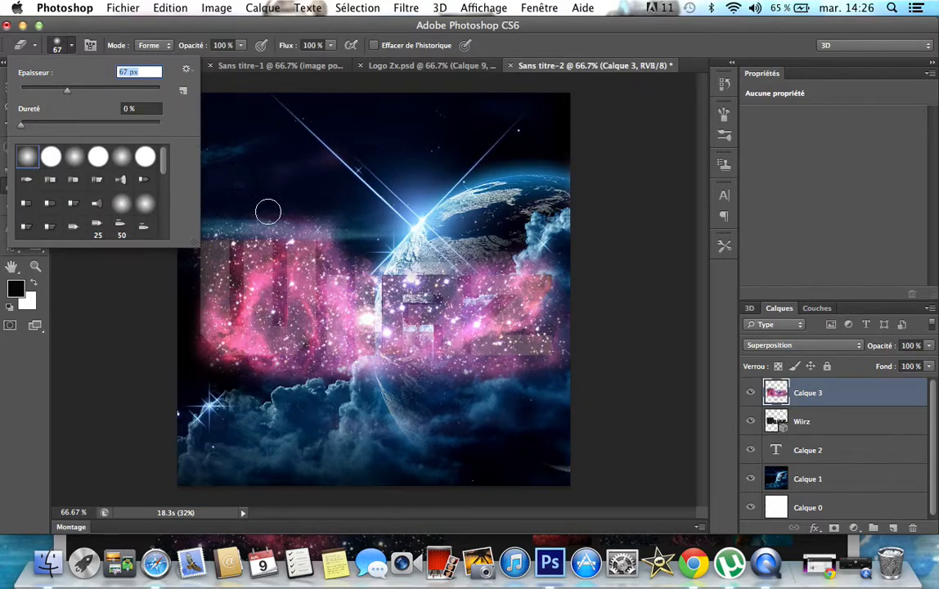
{"action": "left_click_drag", "start_coordinate": [315, 221], "coordinate": [202, 230]}
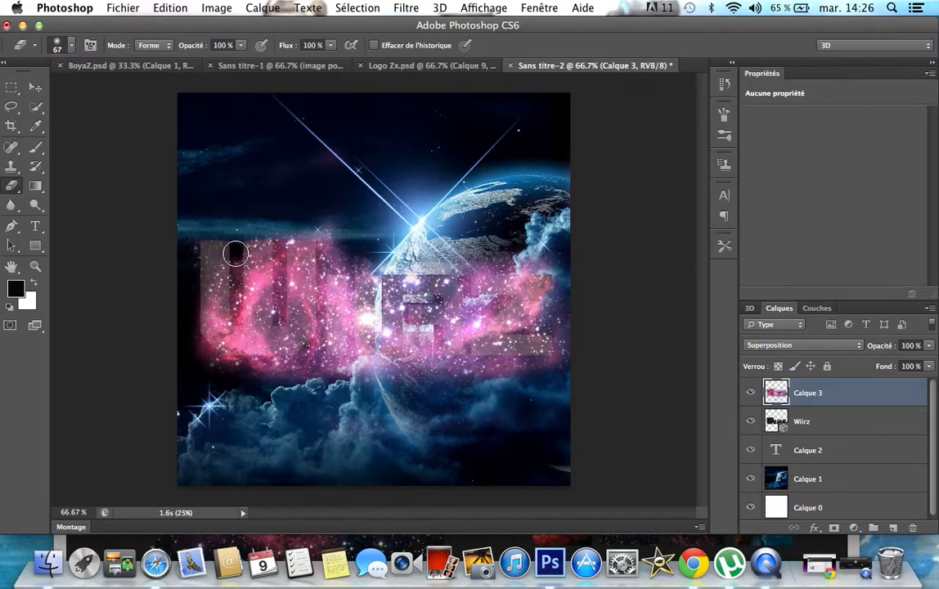
{"action": "mouse_move", "coordinate": [237, 267]}
{"action": "left_mouse_down"}
{"action": "mouse_move", "coordinate": [238, 323]}
{"action": "mouse_move", "coordinate": [197, 342]}
{"action": "mouse_move", "coordinate": [234, 364]}
{"action": "mouse_move", "coordinate": [287, 366]}
{"action": "mouse_move", "coordinate": [316, 347]}
{"action": "mouse_move", "coordinate": [321, 323]}
{"action": "mouse_move", "coordinate": [321, 267]}
{"action": "mouse_move", "coordinate": [287, 220]}
{"action": "mouse_move", "coordinate": [304, 239]}
{"action": "mouse_move", "coordinate": [252, 214]}
{"action": "mouse_move", "coordinate": [250, 226]}
{"action": "mouse_move", "coordinate": [279, 259]}
{"action": "mouse_move", "coordinate": [280, 315]}
{"action": "mouse_move", "coordinate": [284, 287]}
{"action": "left_mouse_up"}
{"action": "left_click", "coordinate": [321, 302]}
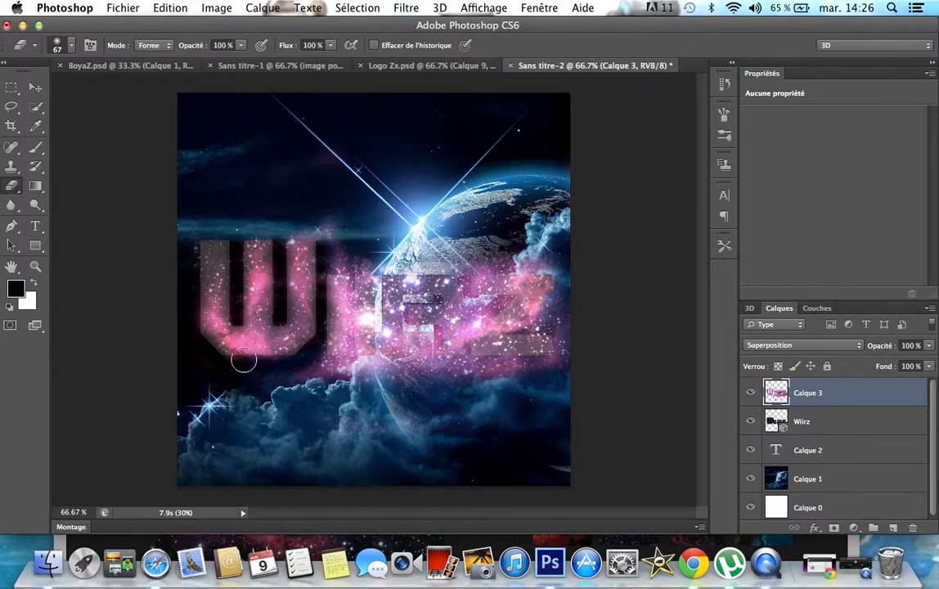
{"action": "mouse_move", "coordinate": [245, 365]}
{"action": "left_mouse_down"}
{"action": "mouse_move", "coordinate": [280, 364]}
{"action": "mouse_move", "coordinate": [205, 360]}
{"action": "mouse_move", "coordinate": [335, 382]}
{"action": "mouse_move", "coordinate": [311, 335]}
{"action": "mouse_move", "coordinate": [349, 361]}
{"action": "mouse_move", "coordinate": [327, 323]}
{"action": "mouse_move", "coordinate": [347, 325]}
{"action": "mouse_move", "coordinate": [314, 270]}
{"action": "mouse_move", "coordinate": [349, 309]}
{"action": "mouse_move", "coordinate": [315, 301]}
{"action": "mouse_move", "coordinate": [313, 243]}
{"action": "mouse_move", "coordinate": [335, 263]}
{"action": "mouse_move", "coordinate": [315, 237]}
{"action": "mouse_move", "coordinate": [373, 263]}
{"action": "mouse_move", "coordinate": [380, 286]}
{"action": "mouse_move", "coordinate": [342, 311]}
{"action": "mouse_move", "coordinate": [342, 290]}
{"action": "mouse_move", "coordinate": [380, 260]}
{"action": "left_mouse_up"}
{"action": "mouse_move", "coordinate": [423, 345]}
{"action": "left_mouse_down"}
{"action": "mouse_move", "coordinate": [376, 310]}
{"action": "mouse_move", "coordinate": [356, 339]}
{"action": "mouse_move", "coordinate": [421, 340]}
{"action": "mouse_move", "coordinate": [390, 302]}
{"action": "mouse_move", "coordinate": [443, 365]}
{"action": "mouse_move", "coordinate": [422, 326]}
{"action": "mouse_move", "coordinate": [573, 337]}
{"action": "mouse_move", "coordinate": [474, 292]}
{"action": "mouse_move", "coordinate": [483, 282]}
{"action": "mouse_move", "coordinate": [560, 287]}
{"action": "mouse_move", "coordinate": [501, 244]}
{"action": "mouse_move", "coordinate": [464, 239]}
{"action": "mouse_move", "coordinate": [474, 268]}
{"action": "mouse_move", "coordinate": [465, 266]}
{"action": "mouse_move", "coordinate": [464, 287]}
{"action": "mouse_move", "coordinate": [497, 301]}
{"action": "mouse_move", "coordinate": [470, 331]}
{"action": "mouse_move", "coordinate": [463, 380]}
{"action": "mouse_move", "coordinate": [397, 379]}
{"action": "left_mouse_up"}
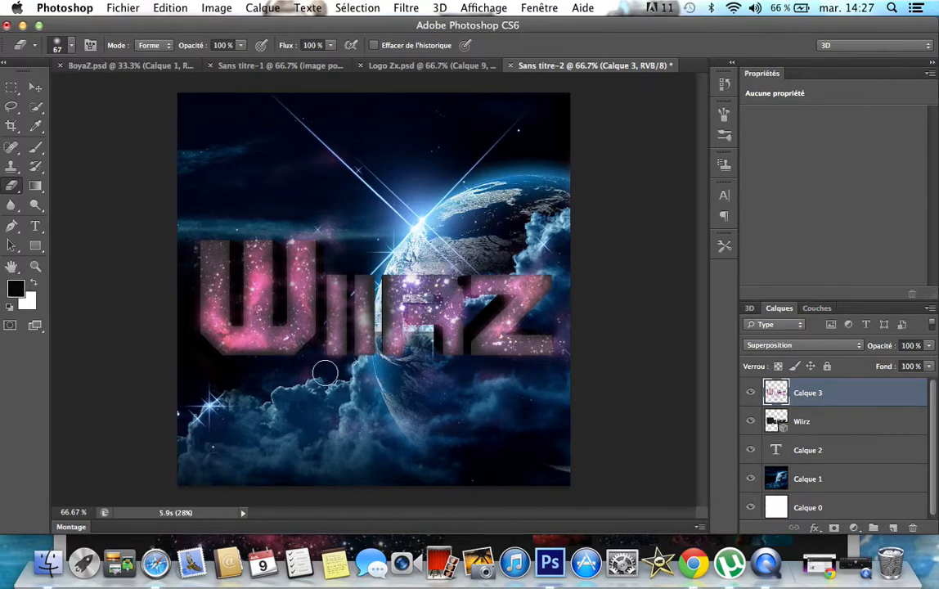
{"action": "mouse_move", "coordinate": [345, 229]}
{"action": "left_mouse_down"}
{"action": "mouse_move", "coordinate": [317, 219]}
{"action": "mouse_move", "coordinate": [346, 235]}
{"action": "left_mouse_up"}
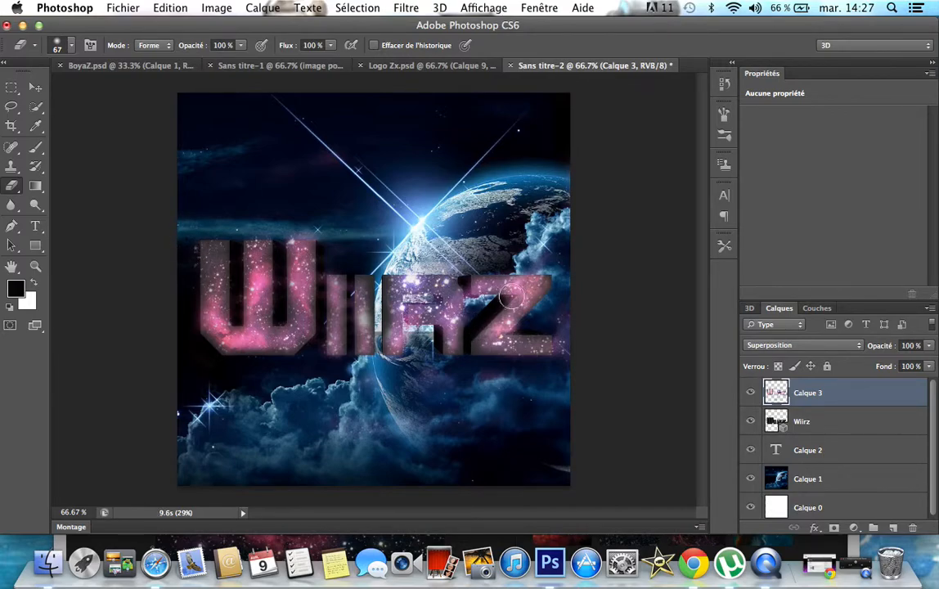
{"action": "left_click", "coordinate": [470, 291]}
{"action": "left_click", "coordinate": [470, 296]}
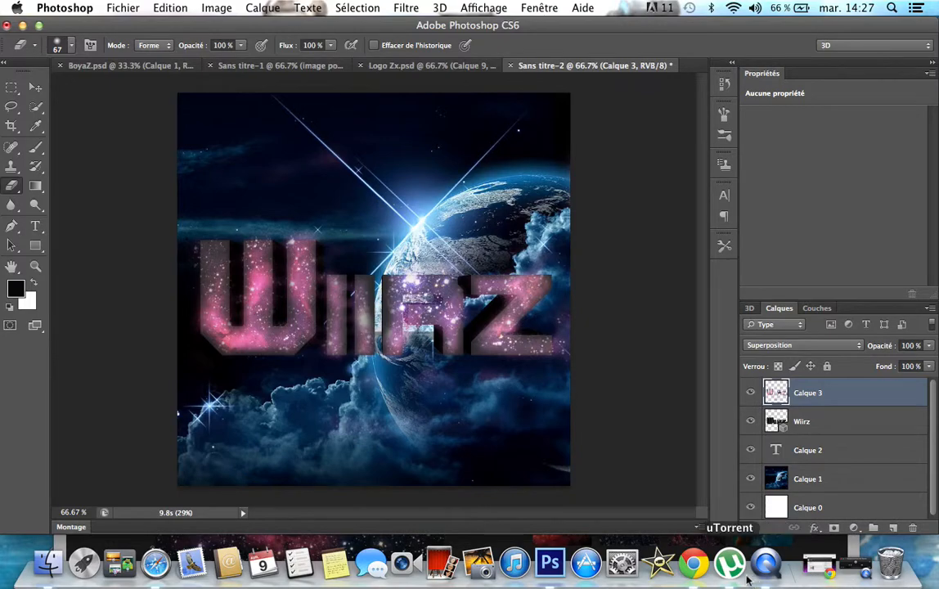
Switch to Safari and go back through the Univers image results to the search field.
{"action": "left_click", "coordinate": [151, 564]}
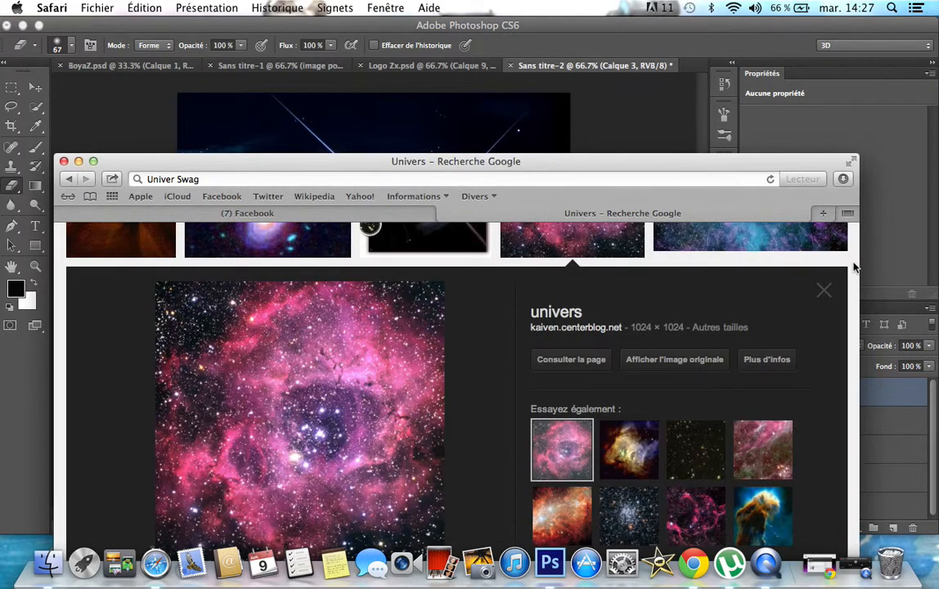
{"action": "scroll", "coordinate": [854, 267], "scroll_direction": "up", "scroll_amount": 5}
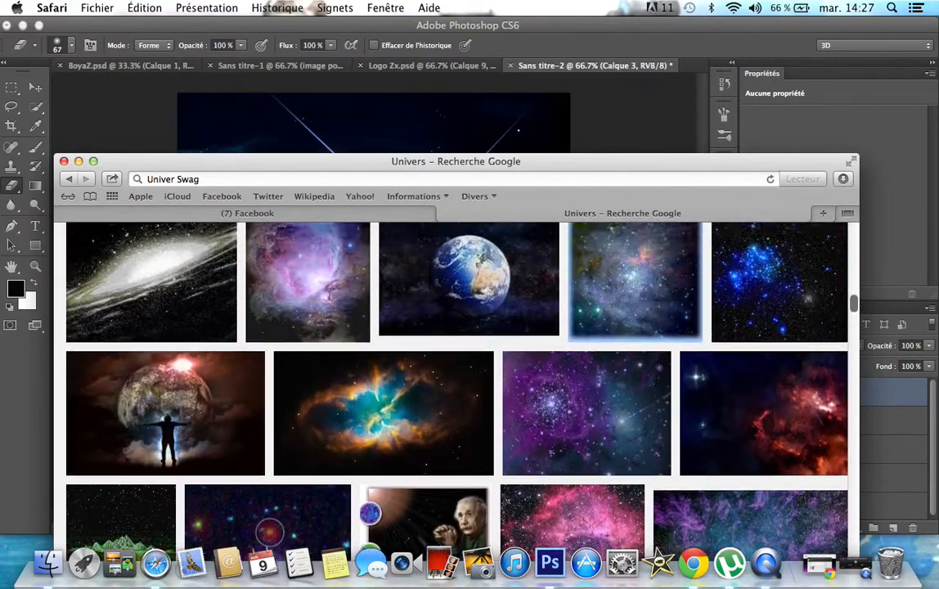
{"action": "scroll", "coordinate": [456, 377], "scroll_direction": "up", "scroll_amount": 15}
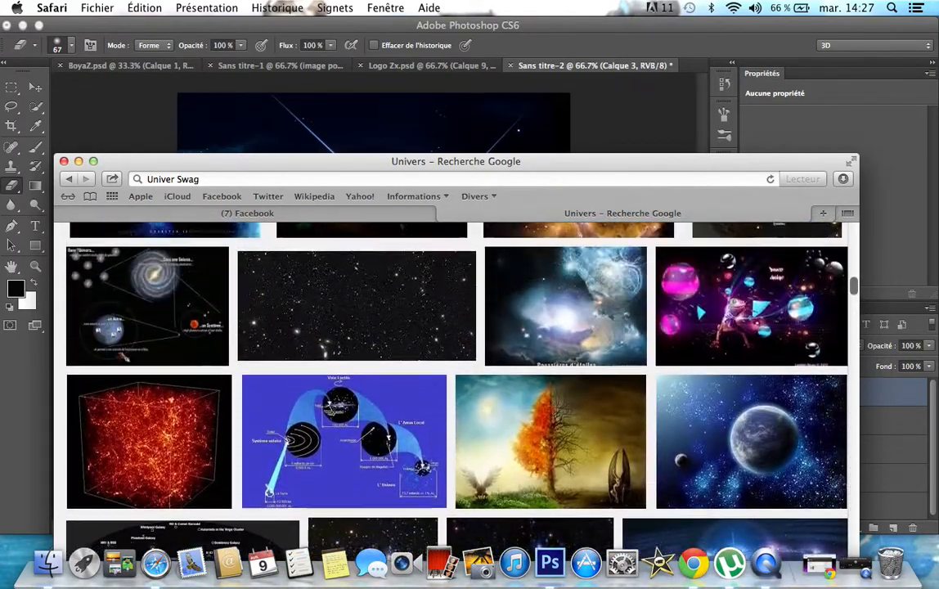
{"action": "scroll", "coordinate": [456, 377], "scroll_direction": "up", "scroll_amount": 15}
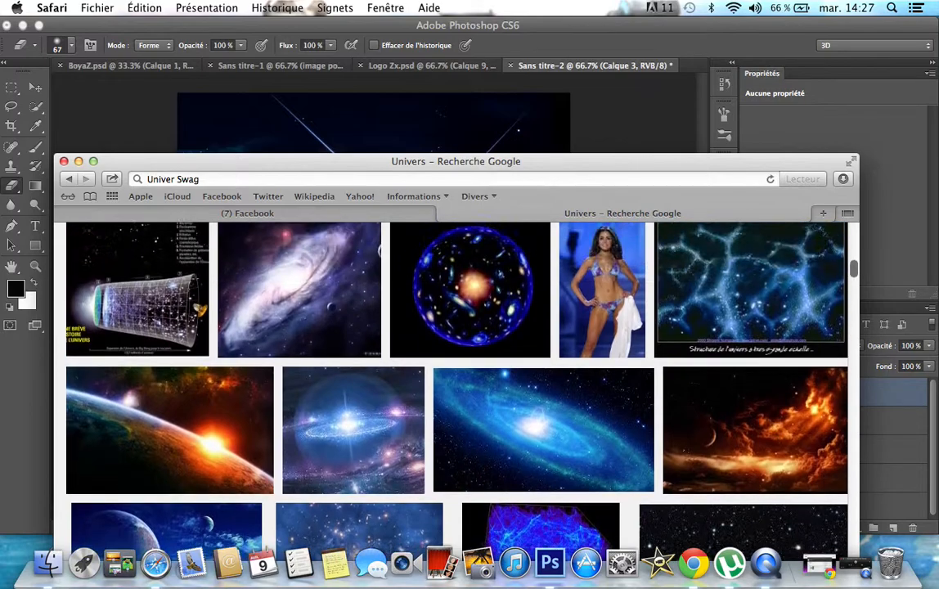
{"action": "scroll", "coordinate": [456, 376], "scroll_direction": "up", "scroll_amount": 3}
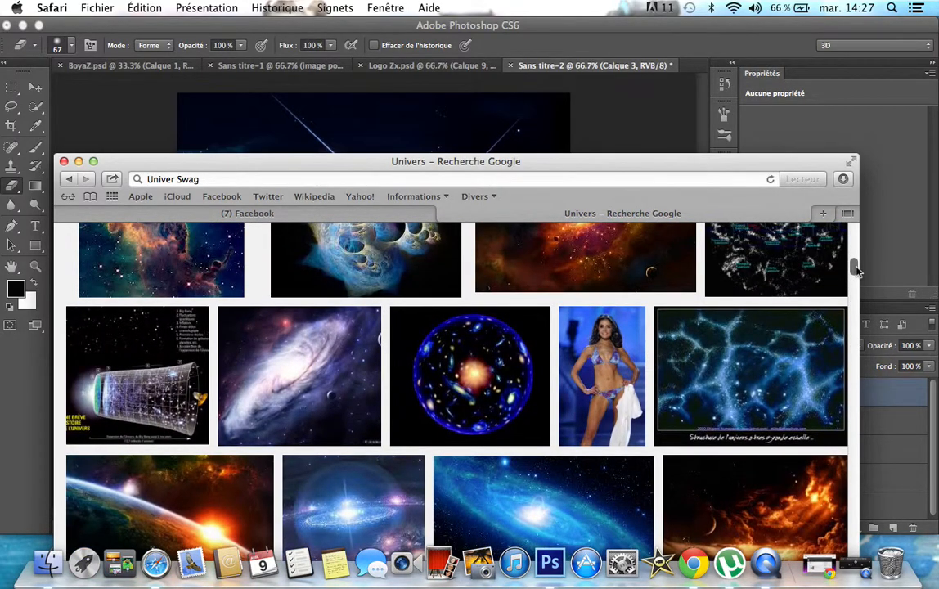
{"action": "scroll", "coordinate": [855, 269], "scroll_direction": "up", "scroll_amount": 10}
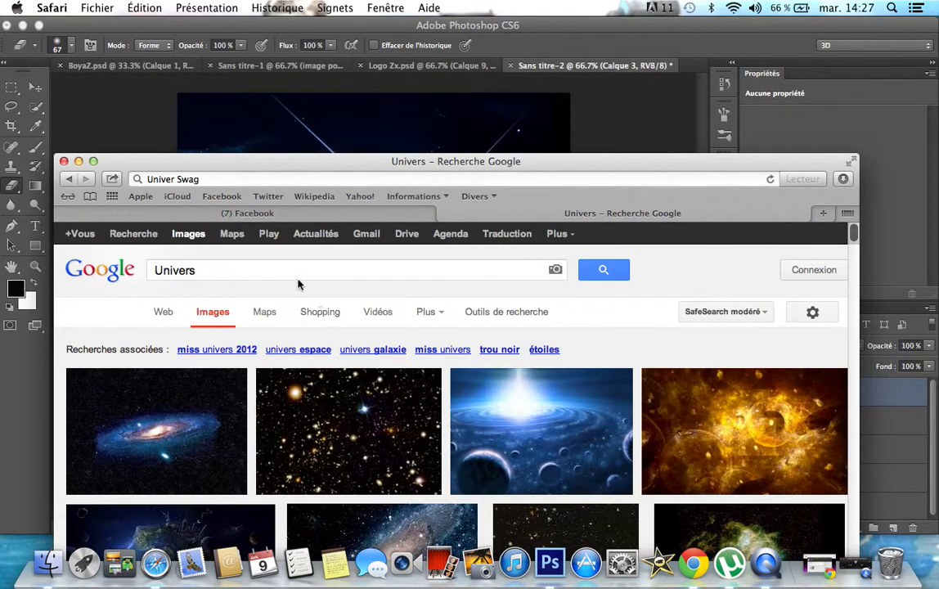
{"action": "left_click_drag", "start_coordinate": [286, 271], "coordinate": [138, 272]}
{"action": "key", "text": "BackSpace"}
{"action": "type", "text": "Un"}
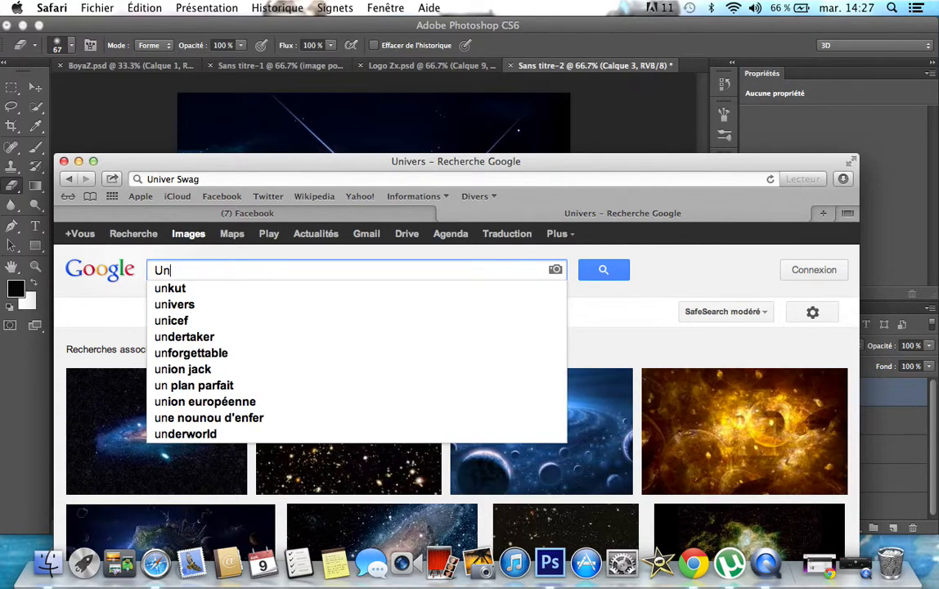
{"action": "type", "text": "ivers"}
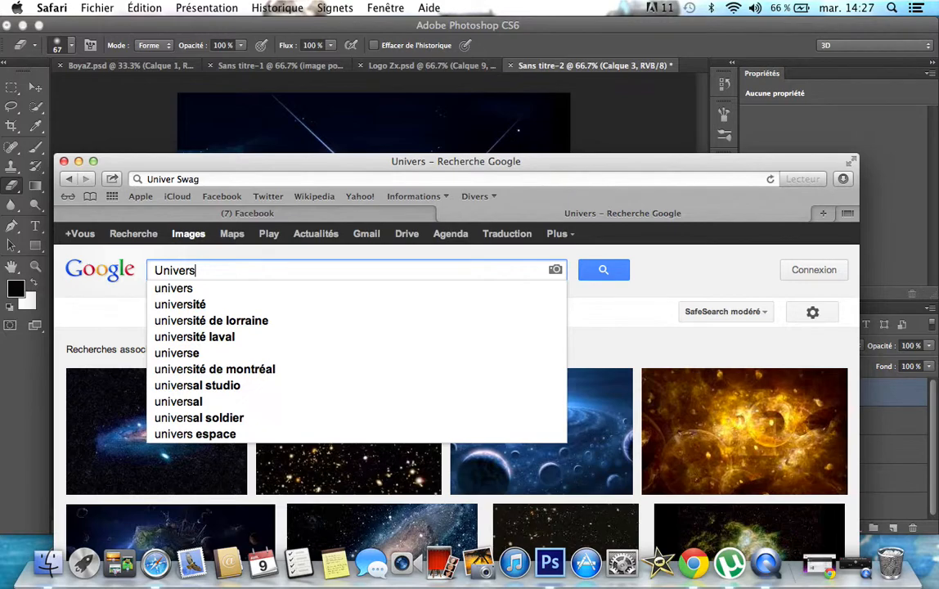
{"action": "key", "text": "Return"}
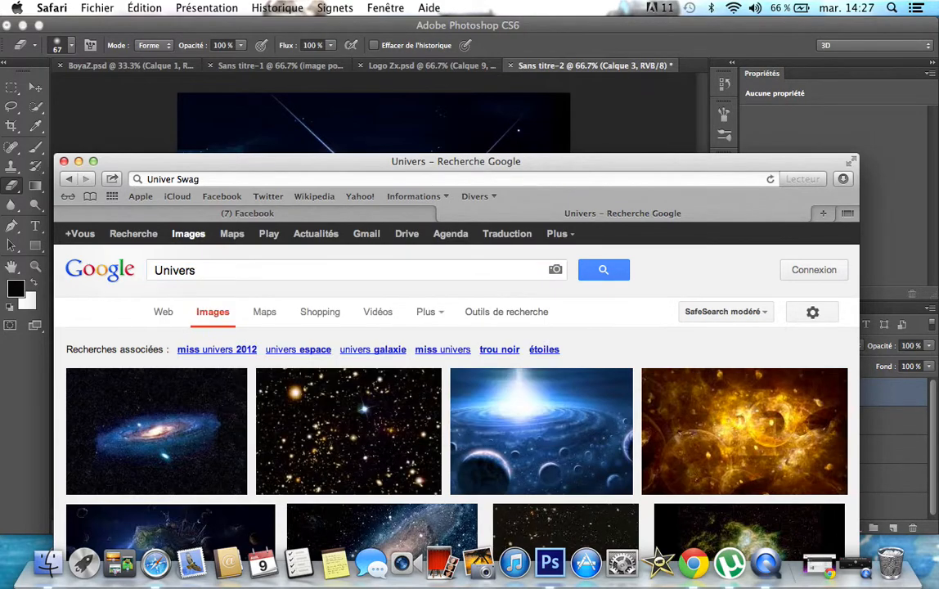
Search Google Images for "Eclaire" in place of the Univers query.
{"action": "left_click", "coordinate": [220, 270]}
{"action": "key", "text": "super+a"}
{"action": "key", "text": "BackSpace"}
{"action": "type", "text": "Eclaire"}
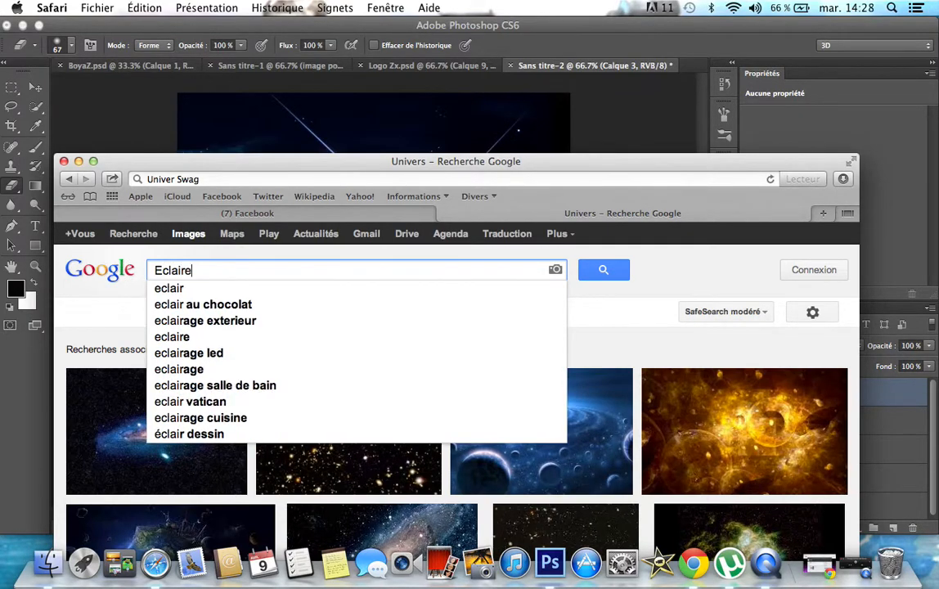
{"action": "key", "text": "Return"}
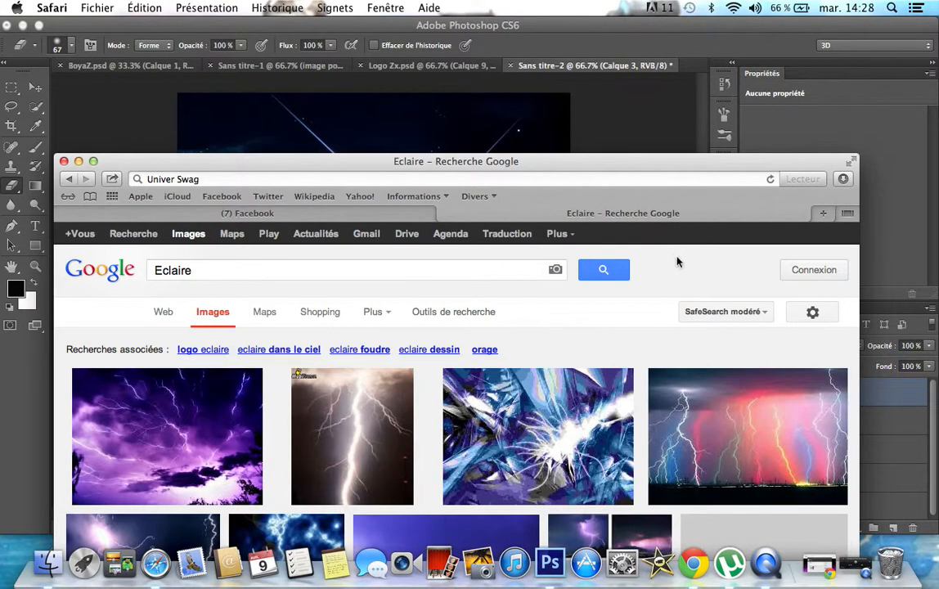
Open the 1024 × 768 blue-violet lightning image with the glowing pink horizon and bring it into the Photoshop document Sans titre-2.
{"action": "scroll", "coordinate": [677, 269], "scroll_direction": "down", "scroll_amount": 10}
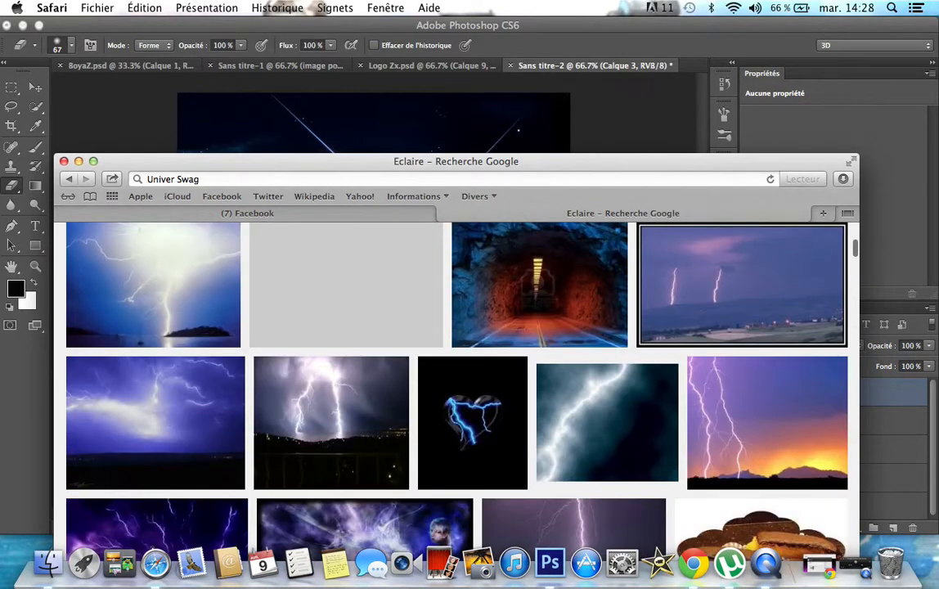
{"action": "scroll", "coordinate": [457, 376], "scroll_direction": "down", "scroll_amount": 15}
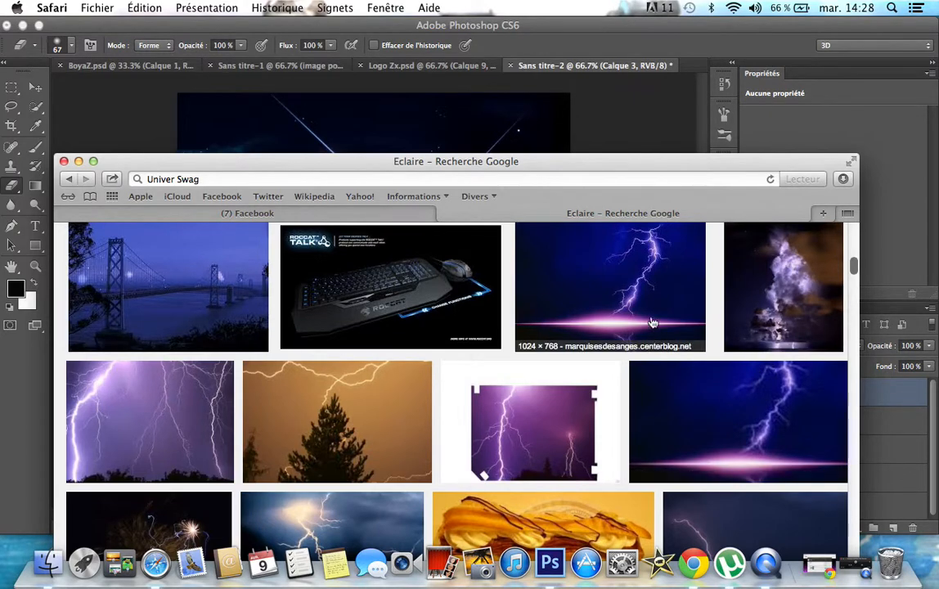
{"action": "left_click", "coordinate": [653, 323]}
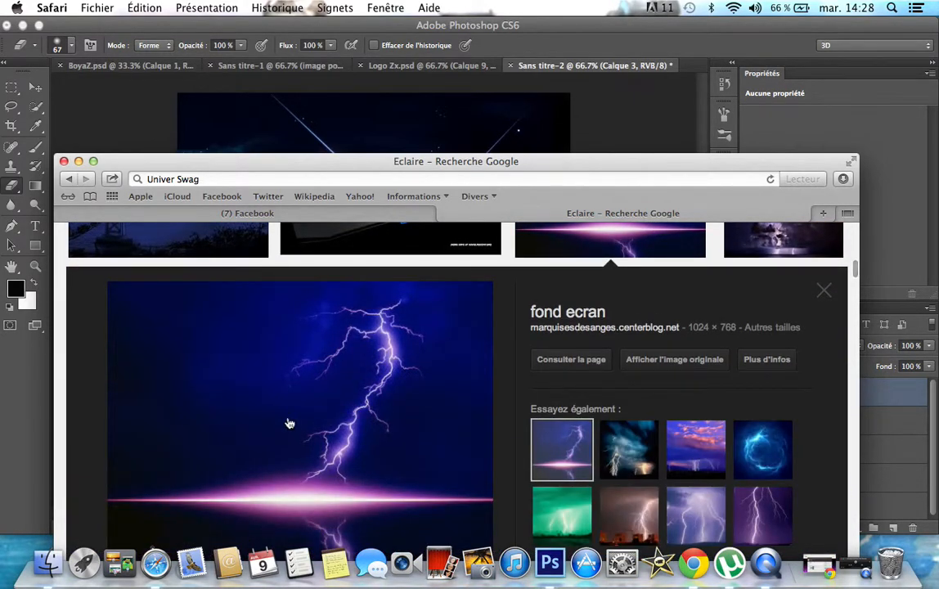
{"action": "left_click_drag", "start_coordinate": [287, 422], "coordinate": [425, 351]}
Set the lightning layer Calque 4 to Superposition and move it up until its pink light beam crosses the top of the Wiirz lettering.
{"action": "left_click", "coordinate": [38, 88]}
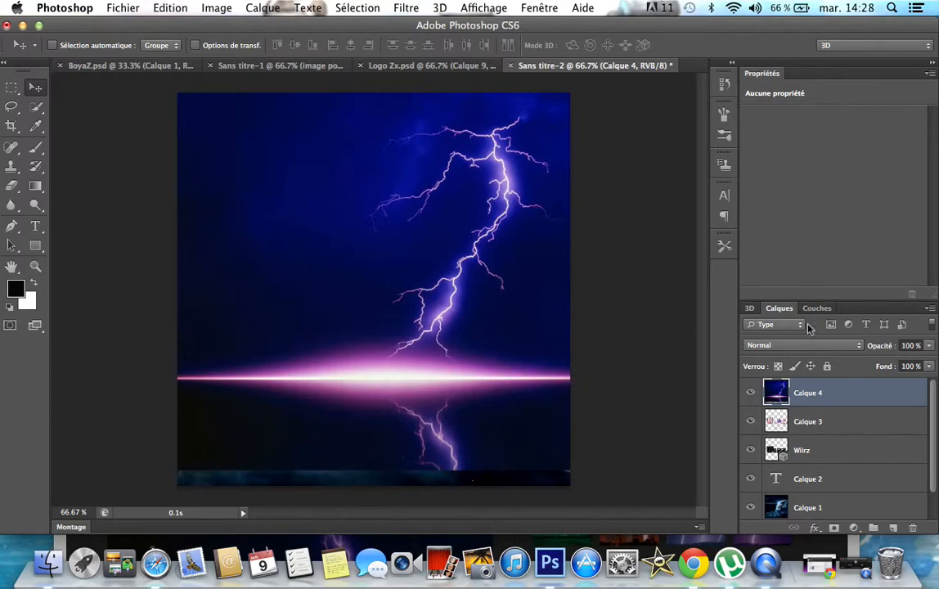
{"action": "left_click", "coordinate": [818, 346]}
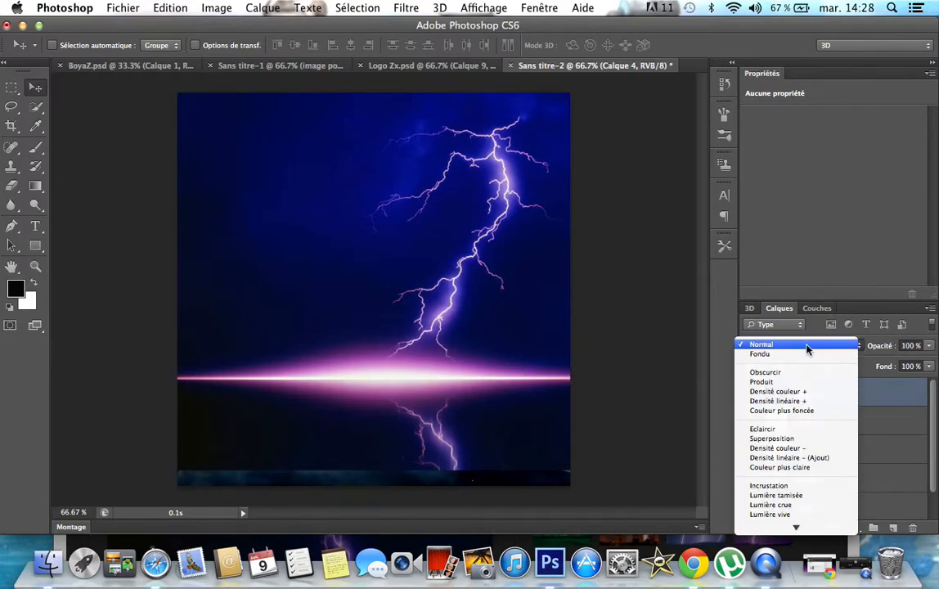
{"action": "left_click", "coordinate": [772, 439]}
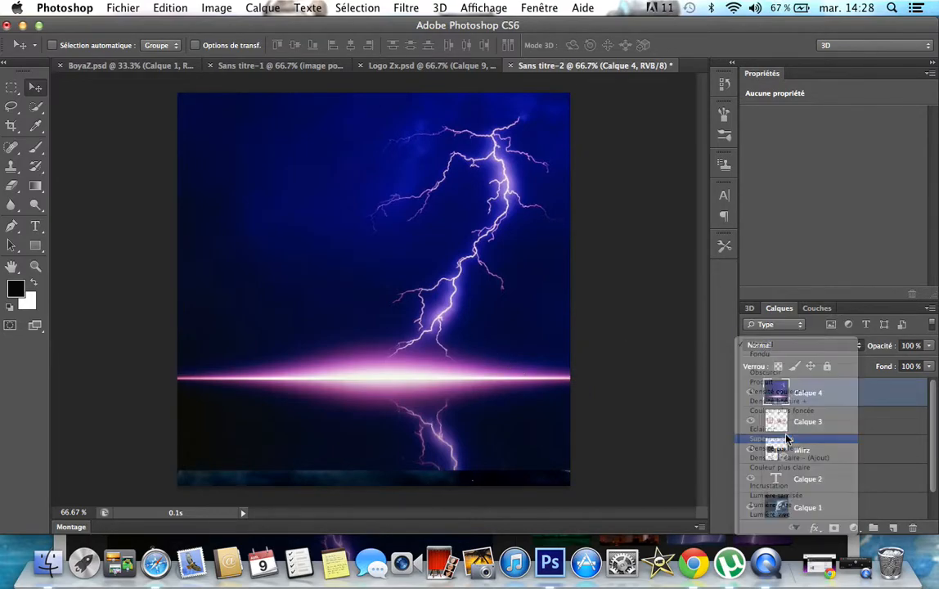
{"action": "mouse_move", "coordinate": [426, 386]}
{"action": "left_mouse_down"}
{"action": "mouse_move", "coordinate": [432, 299]}
{"action": "mouse_move", "coordinate": [422, 245]}
{"action": "left_mouse_up"}
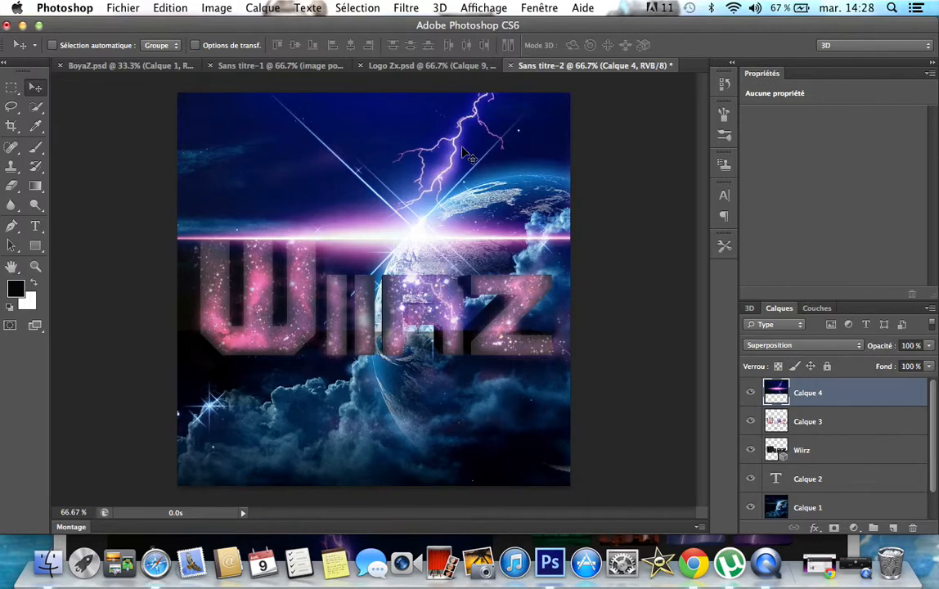
Erase the blue background and reflection on Calque 4 around the lightning bolt and light beam with a soft 98 px eraser.
{"action": "left_click", "coordinate": [11, 185]}
{"action": "mouse_move", "coordinate": [175, 140]}
{"action": "left_mouse_down"}
{"action": "mouse_move", "coordinate": [279, 165]}
{"action": "mouse_move", "coordinate": [202, 154]}
{"action": "mouse_move", "coordinate": [171, 136]}
{"action": "left_mouse_up"}
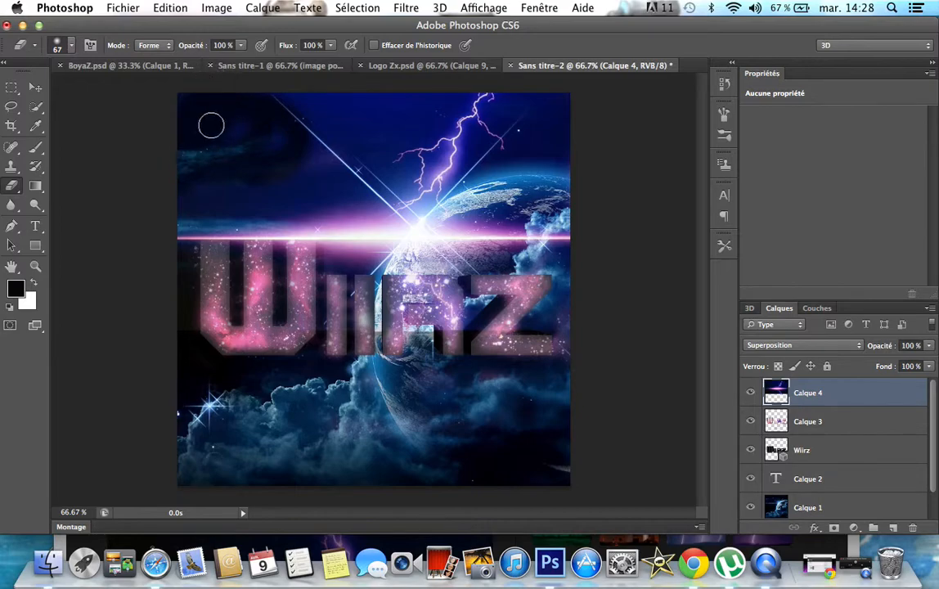
{"action": "left_click", "coordinate": [72, 47]}
{"action": "left_click_drag", "start_coordinate": [86, 91], "coordinate": [90, 91]}
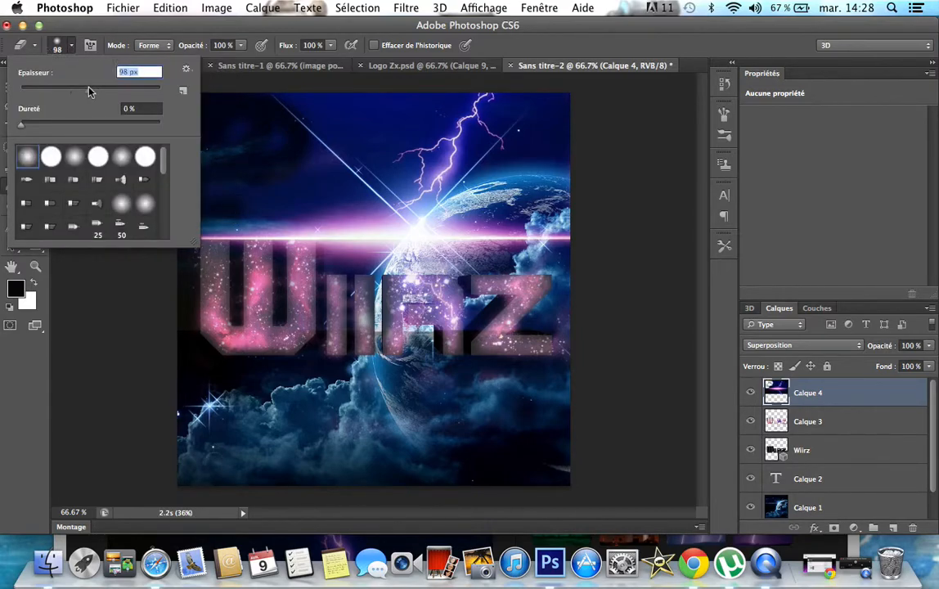
{"action": "mouse_move", "coordinate": [222, 116]}
{"action": "left_mouse_down"}
{"action": "mouse_move", "coordinate": [325, 101]}
{"action": "mouse_move", "coordinate": [345, 117]}
{"action": "mouse_move", "coordinate": [377, 113]}
{"action": "mouse_move", "coordinate": [298, 105]}
{"action": "mouse_move", "coordinate": [456, 96]}
{"action": "mouse_move", "coordinate": [432, 119]}
{"action": "mouse_move", "coordinate": [306, 165]}
{"action": "mouse_move", "coordinate": [221, 177]}
{"action": "mouse_move", "coordinate": [217, 136]}
{"action": "mouse_move", "coordinate": [178, 165]}
{"action": "mouse_move", "coordinate": [205, 148]}
{"action": "mouse_move", "coordinate": [290, 149]}
{"action": "mouse_move", "coordinate": [278, 196]}
{"action": "mouse_move", "coordinate": [329, 195]}
{"action": "mouse_move", "coordinate": [390, 174]}
{"action": "mouse_move", "coordinate": [367, 147]}
{"action": "mouse_move", "coordinate": [320, 156]}
{"action": "mouse_move", "coordinate": [352, 142]}
{"action": "mouse_move", "coordinate": [189, 179]}
{"action": "mouse_move", "coordinate": [306, 152]}
{"action": "mouse_move", "coordinate": [277, 155]}
{"action": "mouse_move", "coordinate": [395, 158]}
{"action": "mouse_move", "coordinate": [490, 210]}
{"action": "mouse_move", "coordinate": [490, 174]}
{"action": "mouse_move", "coordinate": [537, 140]}
{"action": "mouse_move", "coordinate": [540, 97]}
{"action": "mouse_move", "coordinate": [514, 107]}
{"action": "mouse_move", "coordinate": [521, 134]}
{"action": "mouse_move", "coordinate": [497, 172]}
{"action": "mouse_move", "coordinate": [478, 147]}
{"action": "mouse_move", "coordinate": [479, 180]}
{"action": "mouse_move", "coordinate": [513, 211]}
{"action": "mouse_move", "coordinate": [572, 206]}
{"action": "mouse_move", "coordinate": [553, 198]}
{"action": "mouse_move", "coordinate": [556, 140]}
{"action": "mouse_move", "coordinate": [541, 82]}
{"action": "mouse_move", "coordinate": [581, 179]}
{"action": "left_mouse_up"}
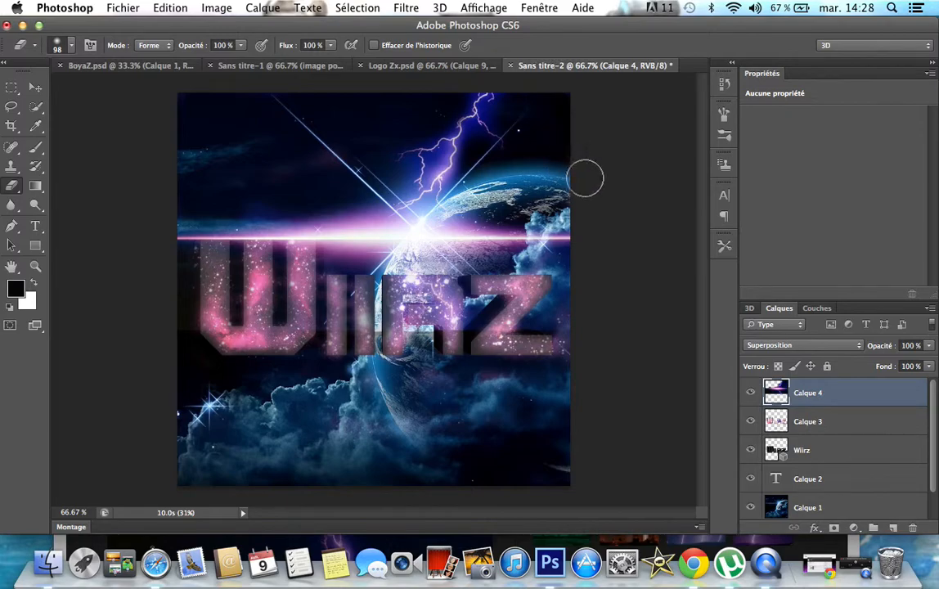
{"action": "mouse_move", "coordinate": [613, 272]}
{"action": "left_mouse_down"}
{"action": "mouse_move", "coordinate": [424, 247]}
{"action": "mouse_move", "coordinate": [510, 296]}
{"action": "mouse_move", "coordinate": [292, 321]}
{"action": "mouse_move", "coordinate": [316, 322]}
{"action": "left_mouse_up"}
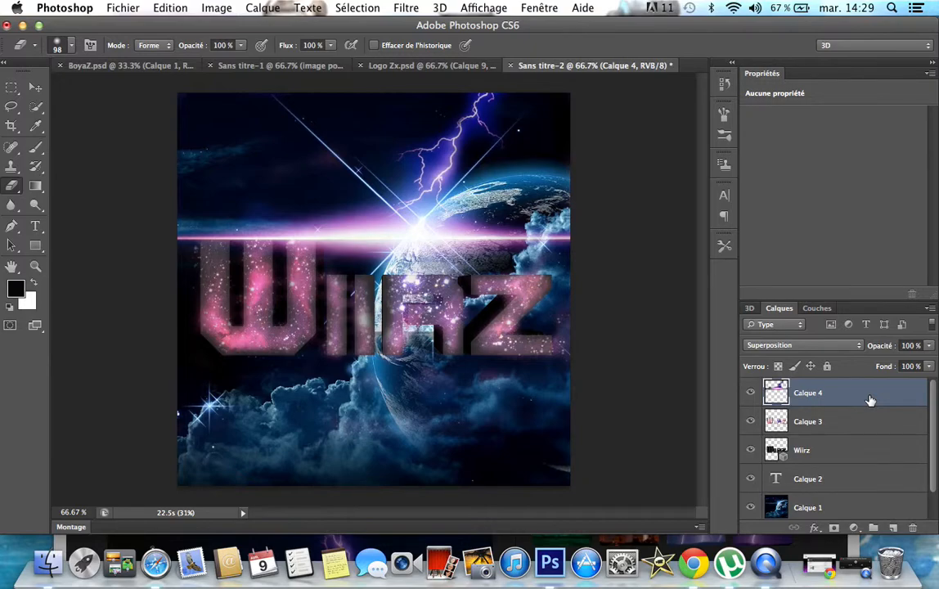
Duplicate Calque 4 and move the copy down about 8.4 cm so its light beam runs along the base of the Wiirz lettering.
{"action": "key", "text": "super+j"}
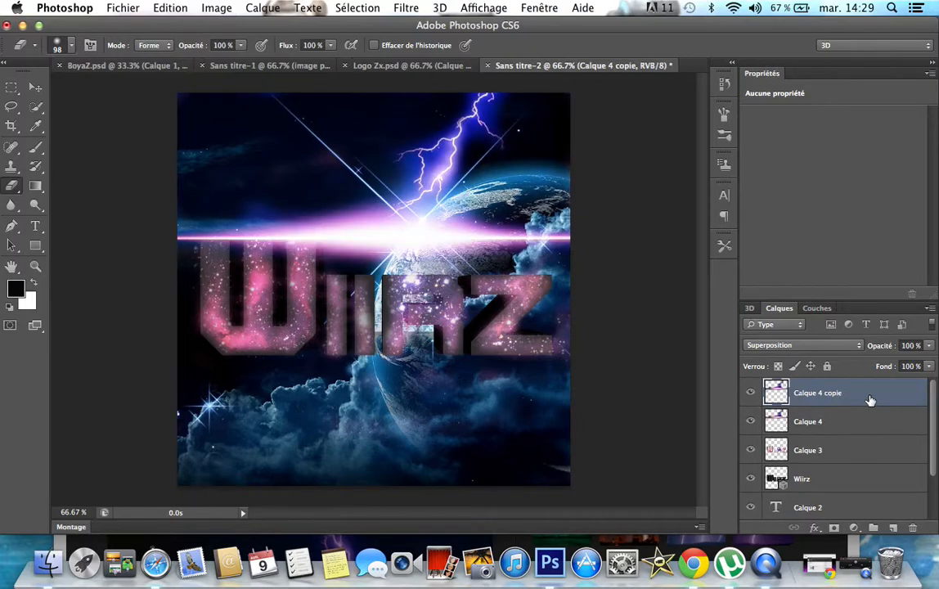
{"action": "left_click", "coordinate": [41, 92]}
{"action": "left_click_drag", "start_coordinate": [405, 238], "coordinate": [408, 353]}
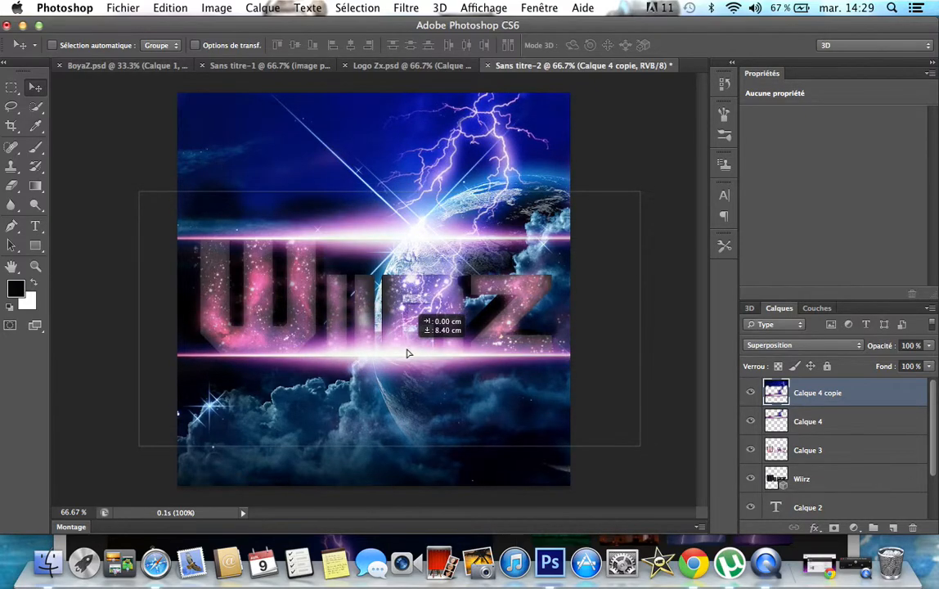
{"action": "left_click_drag", "start_coordinate": [408, 353], "coordinate": [407, 352]}
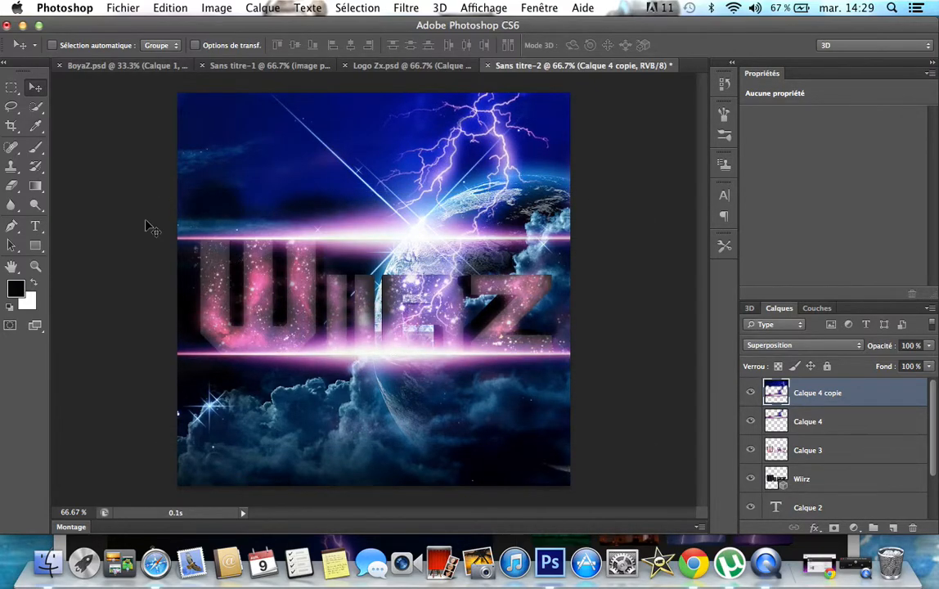
Erase the lightning and blue background on Calque 4 copie with the soft 98 px eraser, keeping only the light beam below the lettering.
{"action": "left_click", "coordinate": [17, 184]}
{"action": "mouse_move", "coordinate": [532, 147]}
{"action": "left_mouse_down"}
{"action": "mouse_move", "coordinate": [520, 115]}
{"action": "mouse_move", "coordinate": [499, 128]}
{"action": "mouse_move", "coordinate": [505, 124]}
{"action": "mouse_move", "coordinate": [494, 147]}
{"action": "mouse_move", "coordinate": [497, 173]}
{"action": "mouse_move", "coordinate": [524, 171]}
{"action": "mouse_move", "coordinate": [541, 115]}
{"action": "mouse_move", "coordinate": [560, 147]}
{"action": "left_mouse_up"}
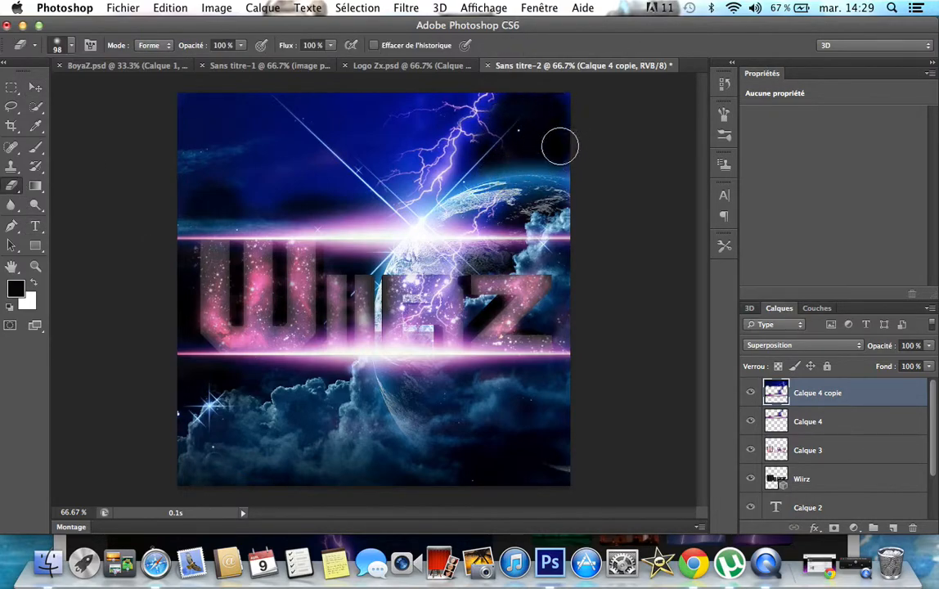
{"action": "mouse_move", "coordinate": [461, 225]}
{"action": "left_mouse_down"}
{"action": "mouse_move", "coordinate": [442, 280]}
{"action": "mouse_move", "coordinate": [402, 324]}
{"action": "mouse_move", "coordinate": [584, 320]}
{"action": "left_mouse_up"}
{"action": "mouse_move", "coordinate": [515, 306]}
{"action": "left_mouse_down"}
{"action": "mouse_move", "coordinate": [305, 298]}
{"action": "mouse_move", "coordinate": [199, 323]}
{"action": "mouse_move", "coordinate": [302, 308]}
{"action": "mouse_move", "coordinate": [183, 283]}
{"action": "mouse_move", "coordinate": [350, 316]}
{"action": "mouse_move", "coordinate": [323, 328]}
{"action": "left_mouse_up"}
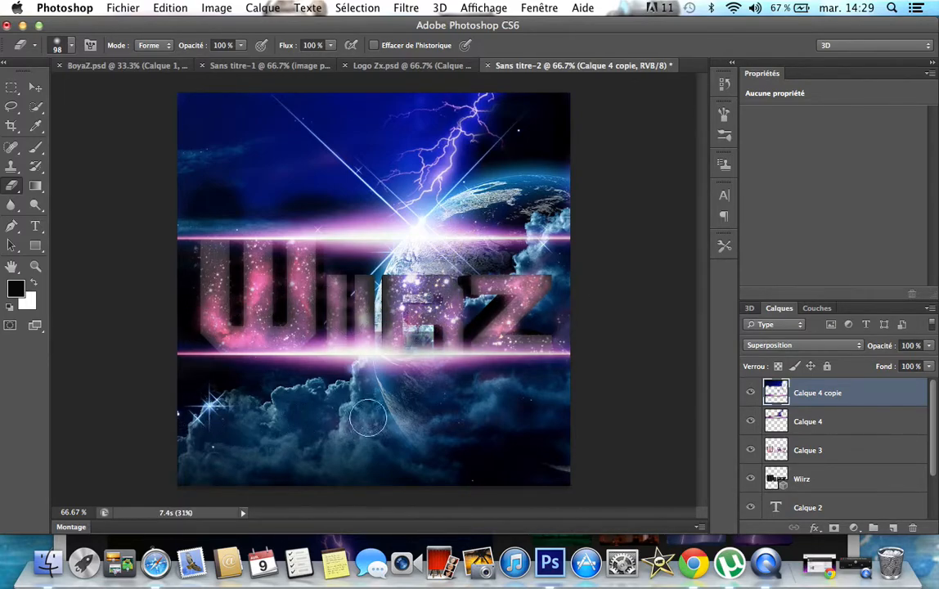
{"action": "mouse_move", "coordinate": [472, 110]}
{"action": "left_mouse_down"}
{"action": "mouse_move", "coordinate": [370, 151]}
{"action": "mouse_move", "coordinate": [530, 87]}
{"action": "mouse_move", "coordinate": [307, 115]}
{"action": "mouse_move", "coordinate": [176, 105]}
{"action": "mouse_move", "coordinate": [194, 165]}
{"action": "mouse_move", "coordinate": [354, 159]}
{"action": "mouse_move", "coordinate": [246, 148]}
{"action": "mouse_move", "coordinate": [227, 199]}
{"action": "mouse_move", "coordinate": [320, 191]}
{"action": "mouse_move", "coordinate": [173, 178]}
{"action": "mouse_move", "coordinate": [183, 194]}
{"action": "left_mouse_up"}
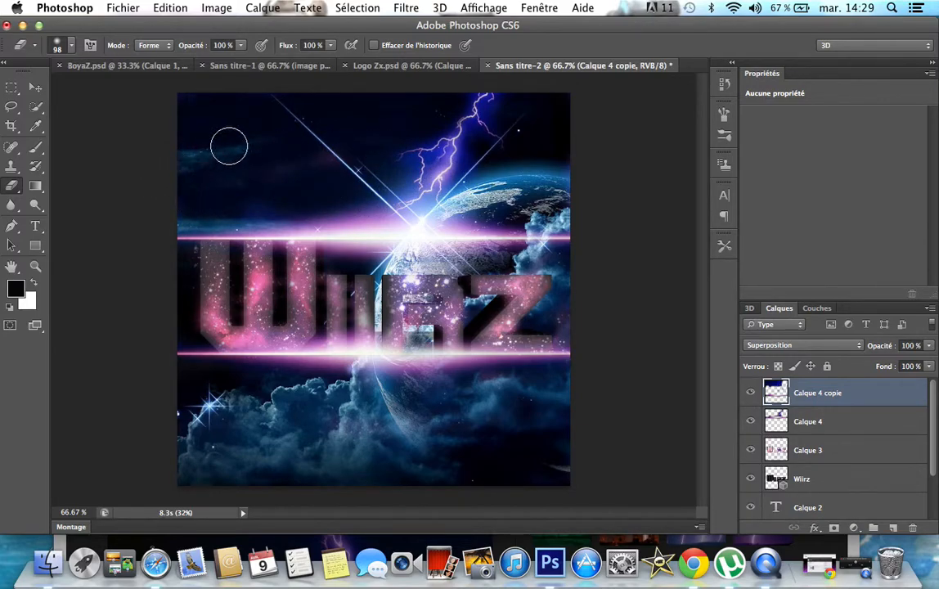
{"action": "left_click_drag", "start_coordinate": [542, 218], "coordinate": [566, 243]}
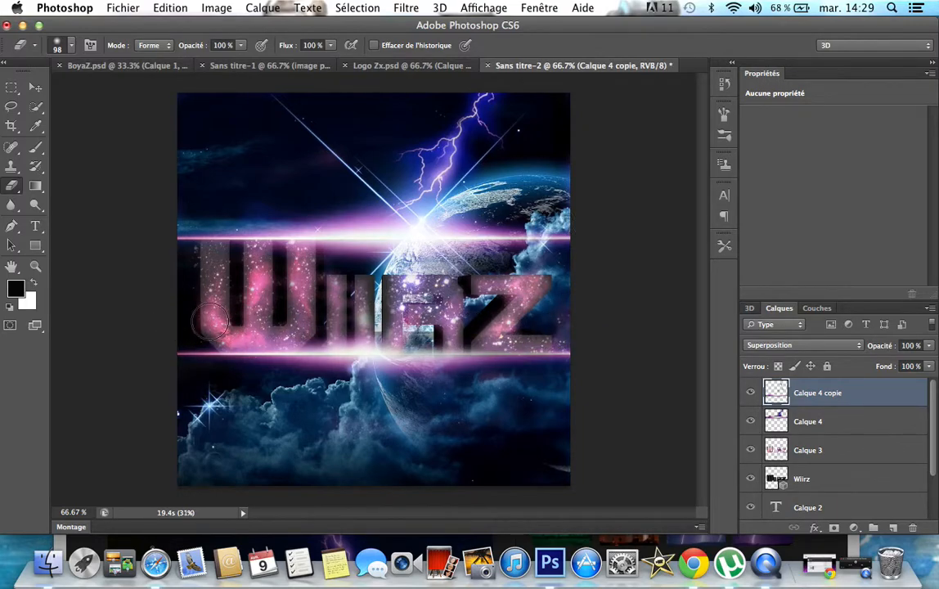
{"action": "mouse_move", "coordinate": [278, 322]}
{"action": "left_mouse_down"}
{"action": "mouse_move", "coordinate": [340, 303]}
{"action": "mouse_move", "coordinate": [393, 304]}
{"action": "mouse_move", "coordinate": [466, 286]}
{"action": "mouse_move", "coordinate": [446, 329]}
{"action": "mouse_move", "coordinate": [224, 342]}
{"action": "left_mouse_up"}
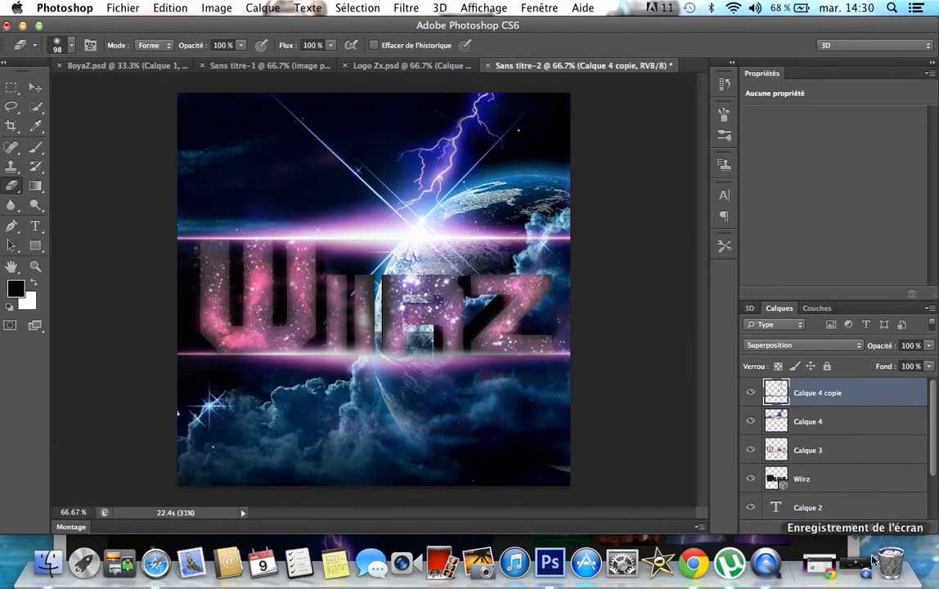
Switch to Safari and search Google Images for "Image pour Photoshop".
{"action": "left_click", "coordinate": [155, 562]}
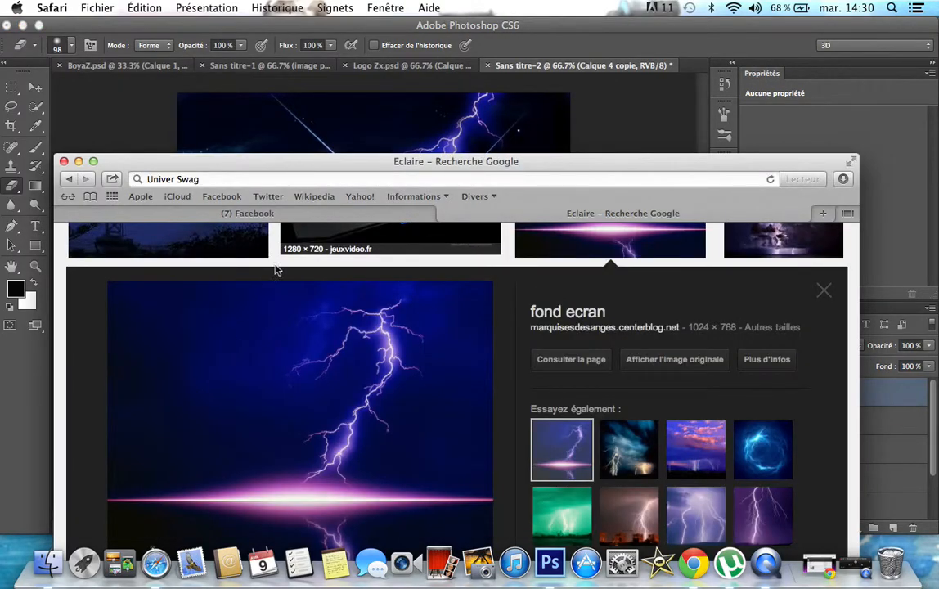
{"action": "scroll", "coordinate": [851, 258], "scroll_direction": "up", "scroll_amount": 5}
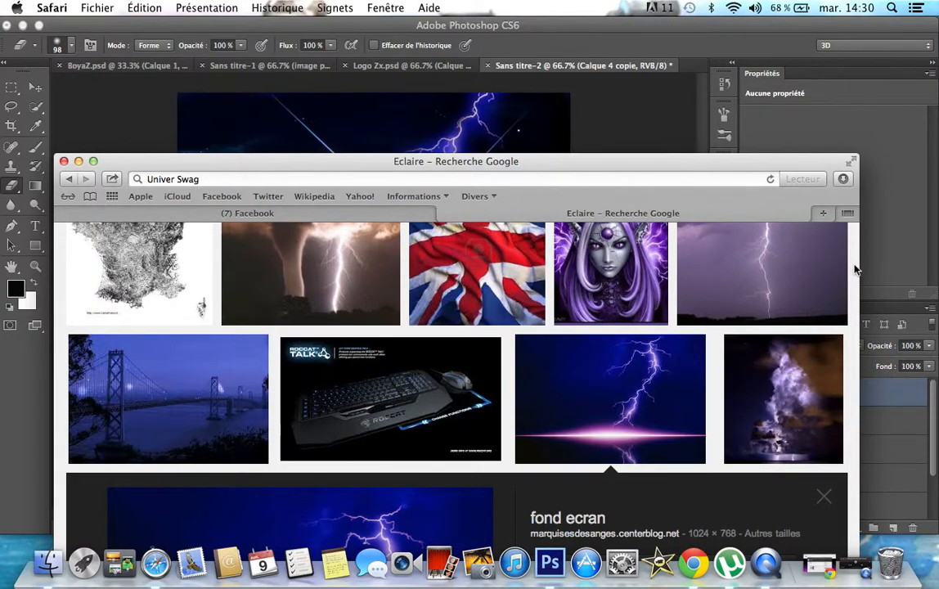
{"action": "scroll", "coordinate": [855, 270], "scroll_direction": "up", "scroll_amount": 2}
{"action": "scroll", "coordinate": [855, 260], "scroll_direction": "up", "scroll_amount": 4}
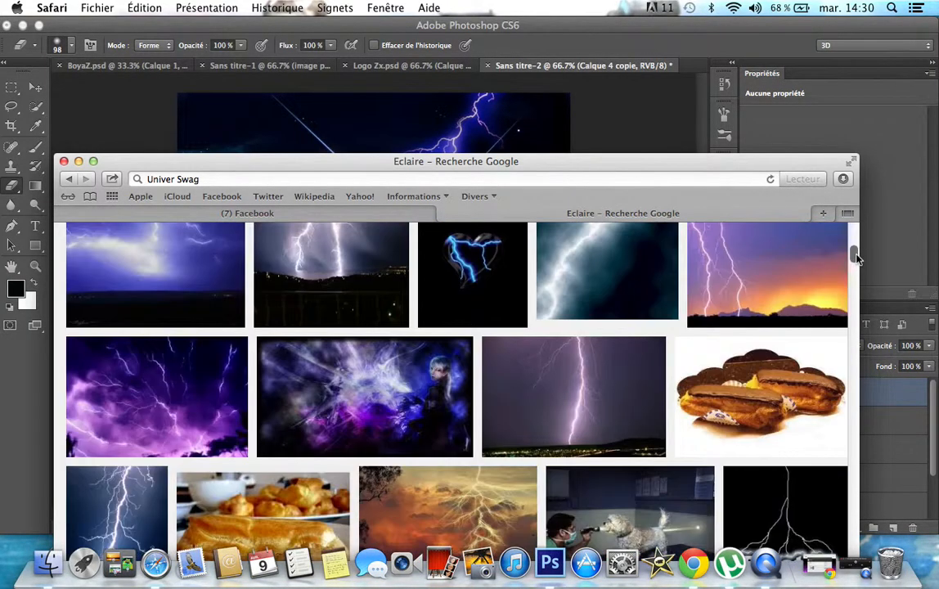
{"action": "scroll", "coordinate": [855, 258], "scroll_direction": "up", "scroll_amount": 5}
{"action": "left_click_drag", "start_coordinate": [251, 272], "coordinate": [153, 268]}
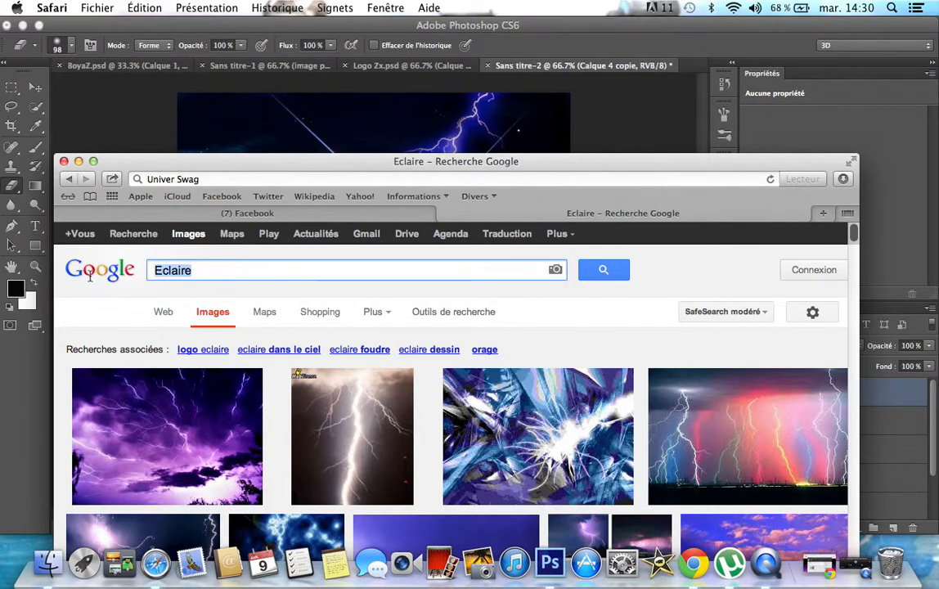
{"action": "key", "text": "BackSpace"}
{"action": "type", "text": "Im"}
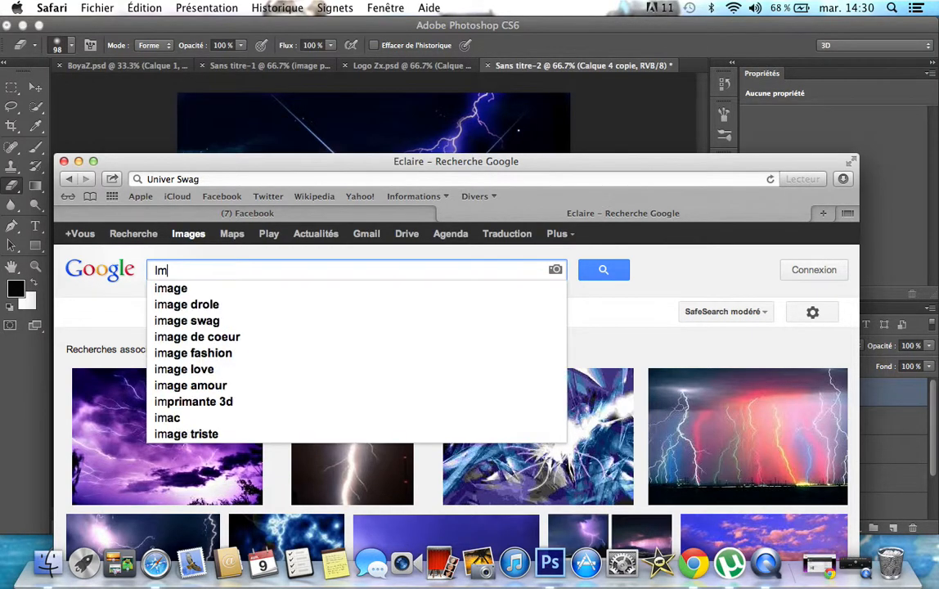
{"action": "type", "text": "age pour Photoshop"}
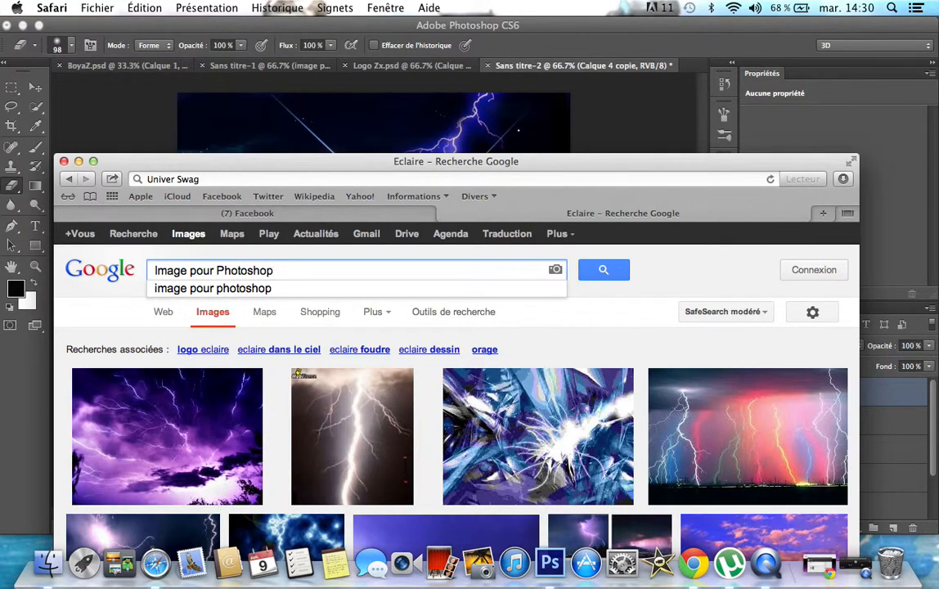
{"action": "key", "text": "Return"}
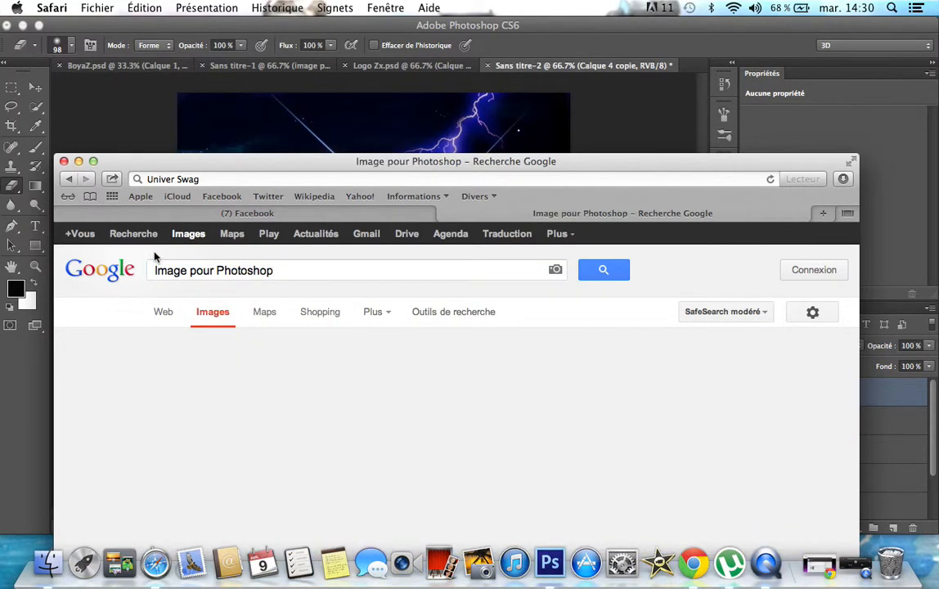
Browse the image results and bring the blue abstract light-streak picture on black into the Photoshop document.
{"action": "scroll", "coordinate": [642, 332], "scroll_direction": "down", "scroll_amount": 10}
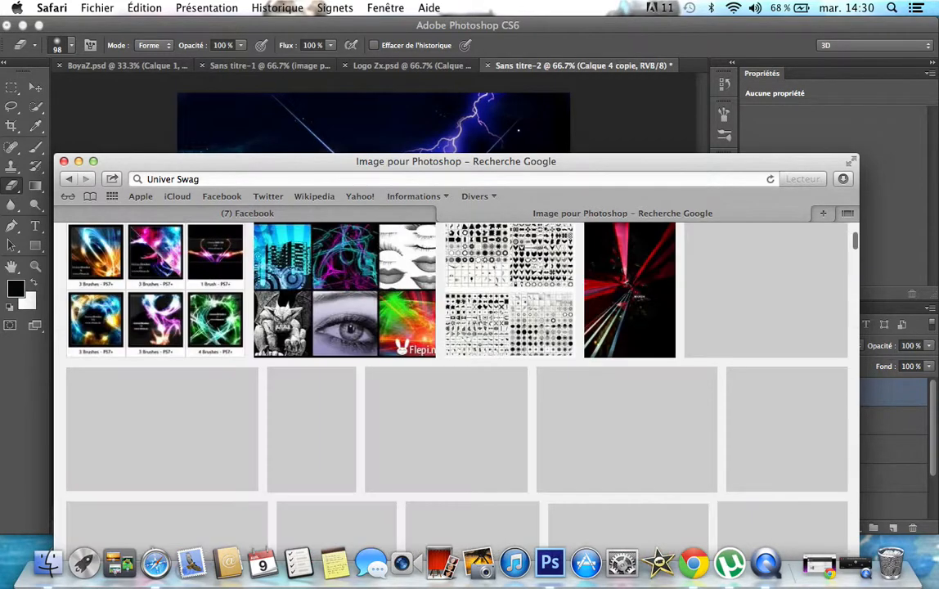
{"action": "scroll", "coordinate": [642, 332], "scroll_direction": "up", "scroll_amount": 6}
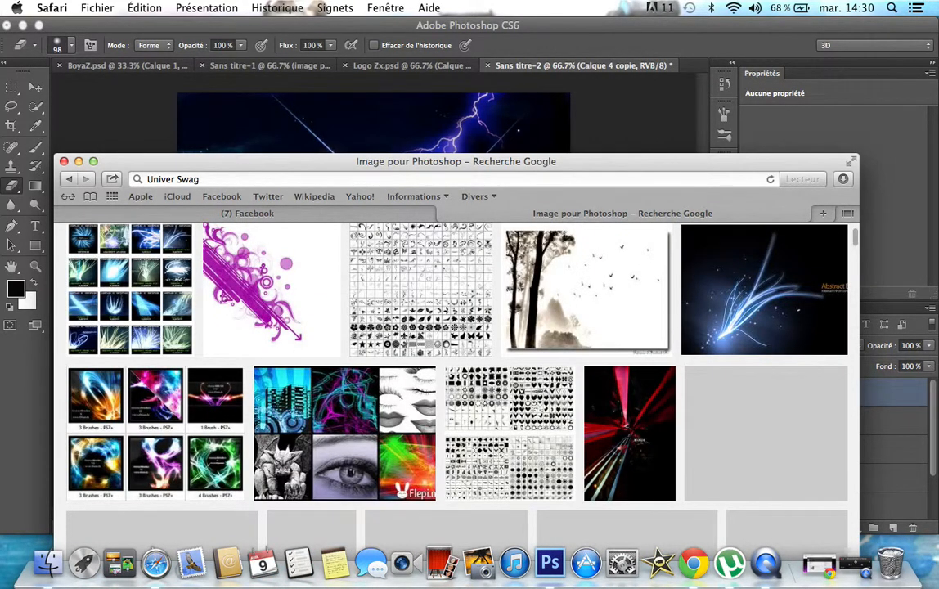
{"action": "scroll", "coordinate": [456, 368], "scroll_direction": "down", "scroll_amount": 4}
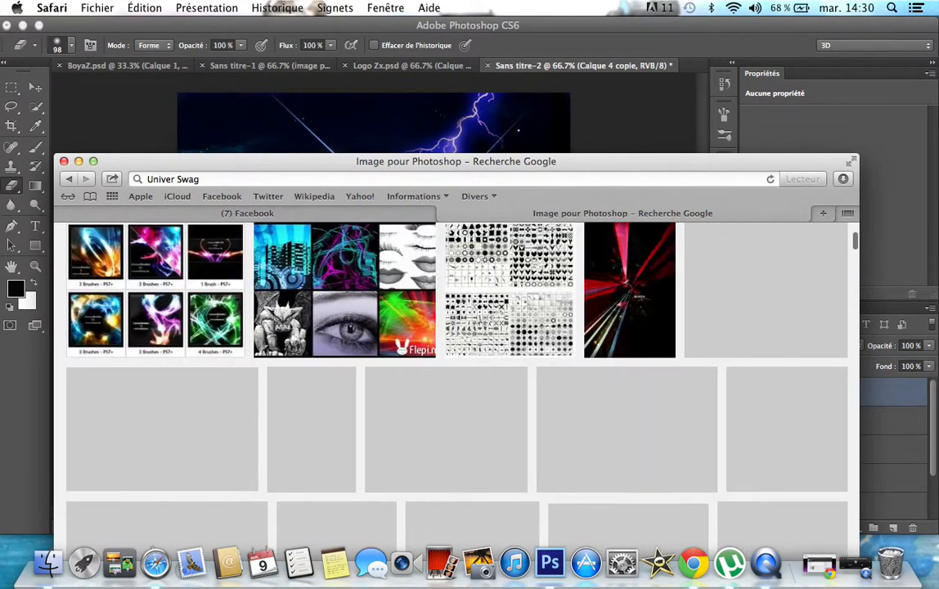
{"action": "scroll", "coordinate": [457, 368], "scroll_direction": "up", "scroll_amount": 8}
{"action": "scroll", "coordinate": [589, 319], "scroll_direction": "down", "scroll_amount": 8}
{"action": "scroll", "coordinate": [589, 319], "scroll_direction": "up", "scroll_amount": 4}
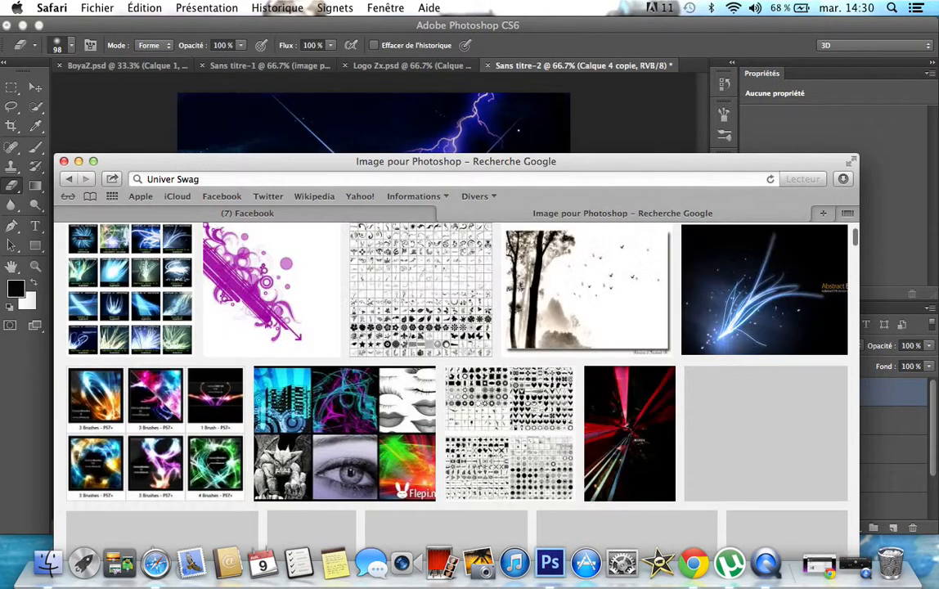
{"action": "left_click_drag", "start_coordinate": [768, 316], "coordinate": [458, 126]}
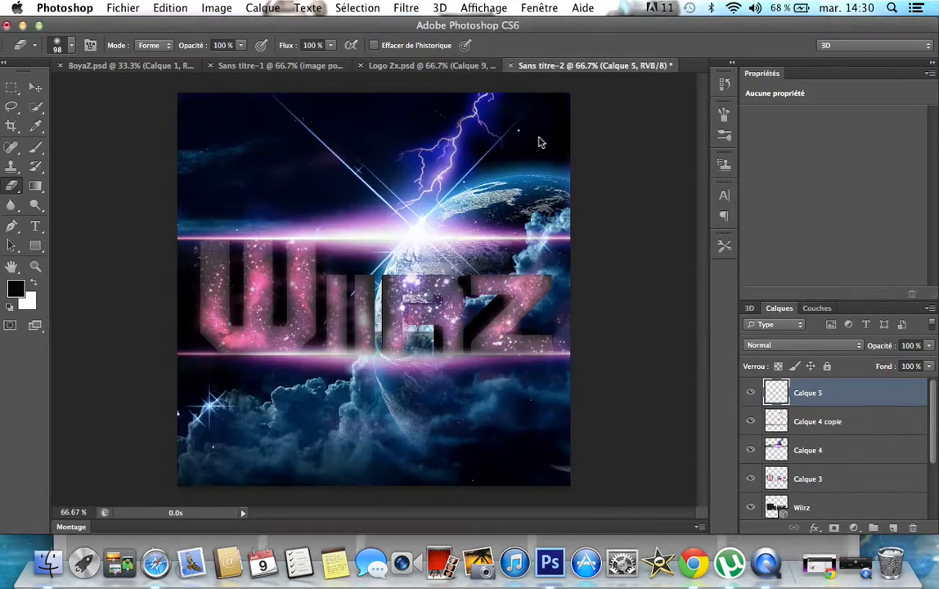
Set the light-streak layer Calque 5 to Superposition and position it in the sky above the W of the lettering.
{"action": "left_click", "coordinate": [39, 88]}
{"action": "left_click_drag", "start_coordinate": [417, 151], "coordinate": [285, 324]}
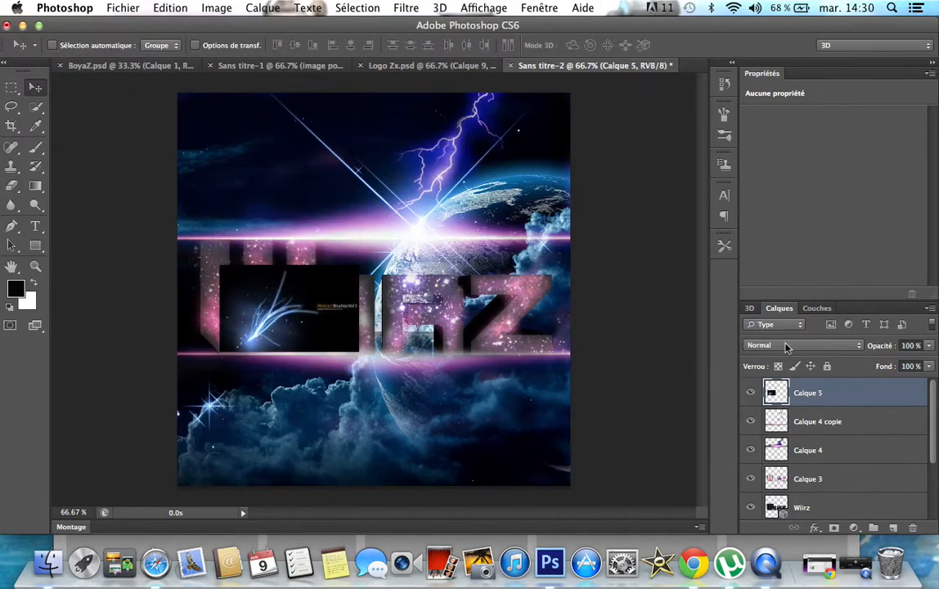
{"action": "left_click", "coordinate": [786, 347]}
{"action": "left_click", "coordinate": [799, 442]}
{"action": "mouse_move", "coordinate": [260, 335]}
{"action": "left_mouse_down"}
{"action": "mouse_move", "coordinate": [225, 237]}
{"action": "mouse_move", "coordinate": [221, 148]}
{"action": "mouse_move", "coordinate": [218, 211]}
{"action": "left_mouse_up"}
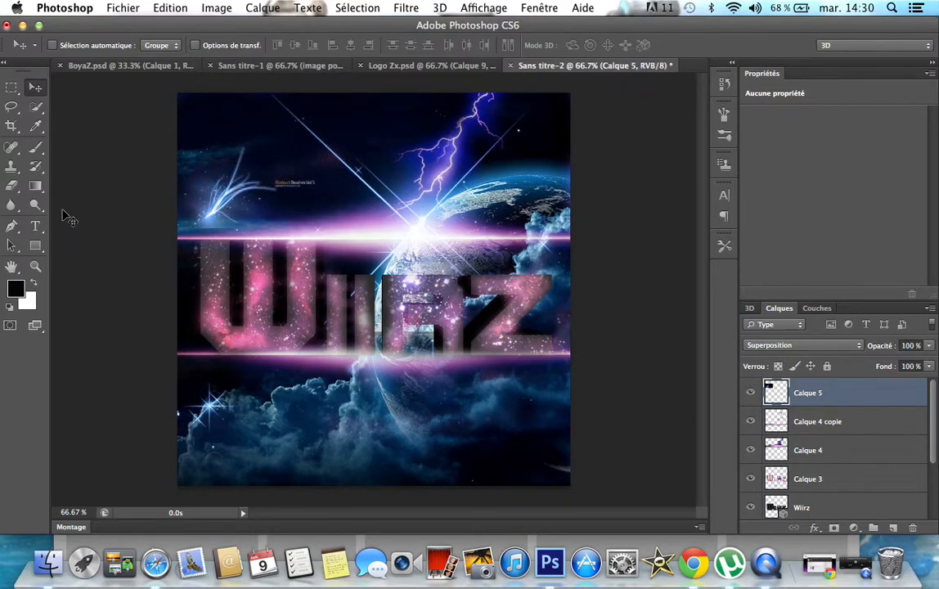
Erase the small brush-credit text beside the light streaks on Calque 5 with the 98 px eraser.
{"action": "left_click", "coordinate": [12, 186]}
{"action": "mouse_move", "coordinate": [282, 178]}
{"action": "left_mouse_down"}
{"action": "mouse_move", "coordinate": [311, 189]}
{"action": "mouse_move", "coordinate": [304, 176]}
{"action": "mouse_move", "coordinate": [308, 190]}
{"action": "mouse_move", "coordinate": [277, 168]}
{"action": "left_mouse_up"}
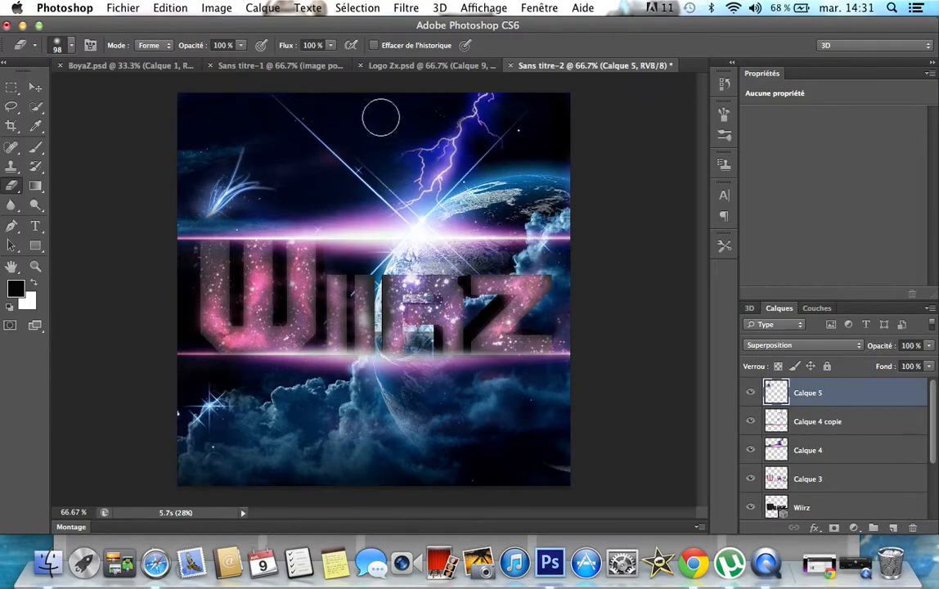
Save a copy of the logo to the desktop (Bureau) in JPEG format under the name Tuto Youtube.
{"action": "left_click", "coordinate": [119, 9]}
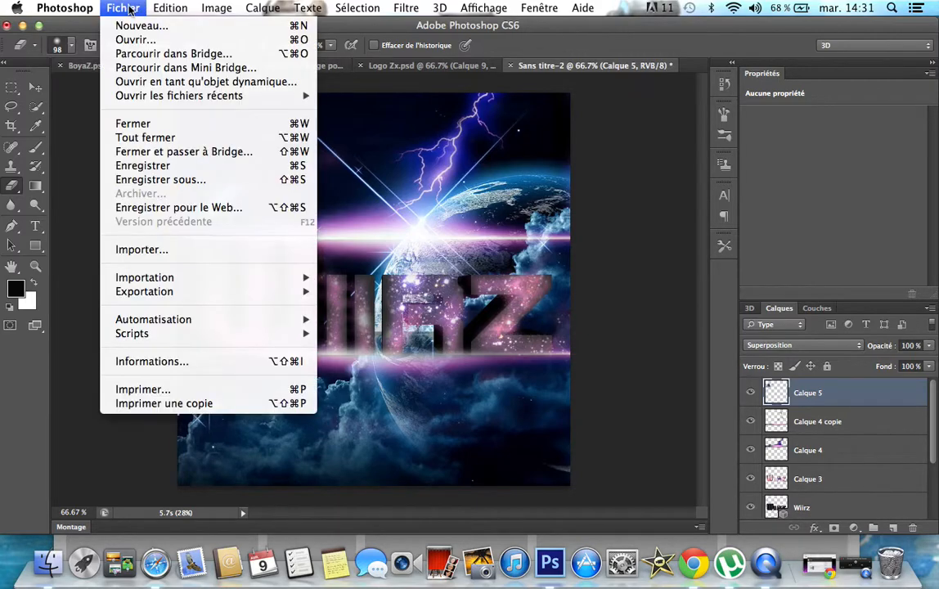
{"action": "left_click", "coordinate": [223, 181]}
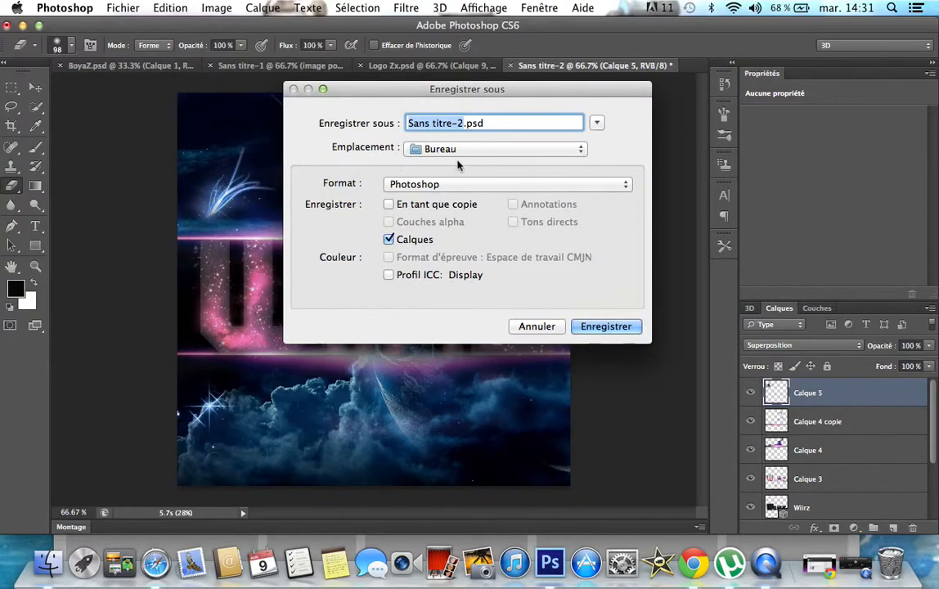
{"action": "left_click", "coordinate": [481, 185]}
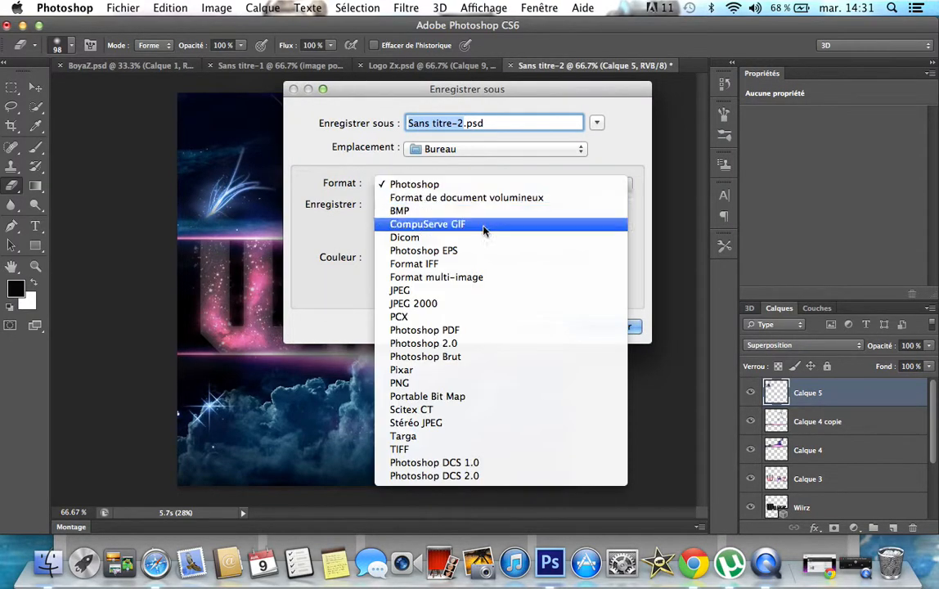
{"action": "left_click", "coordinate": [437, 290]}
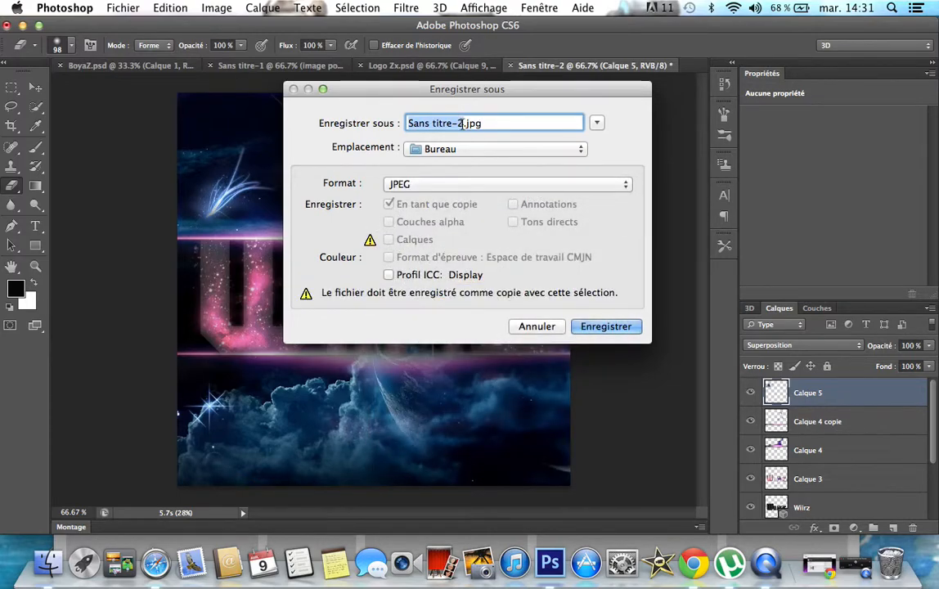
{"action": "key", "text": "BackSpace"}
{"action": "type", "text": "Tu"}
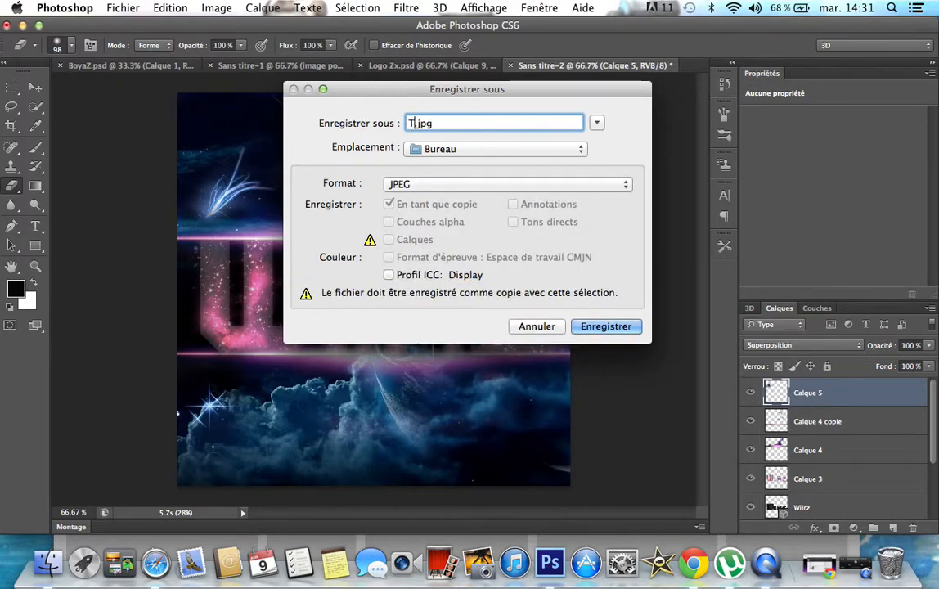
{"action": "type", "text": "to Youtube"}
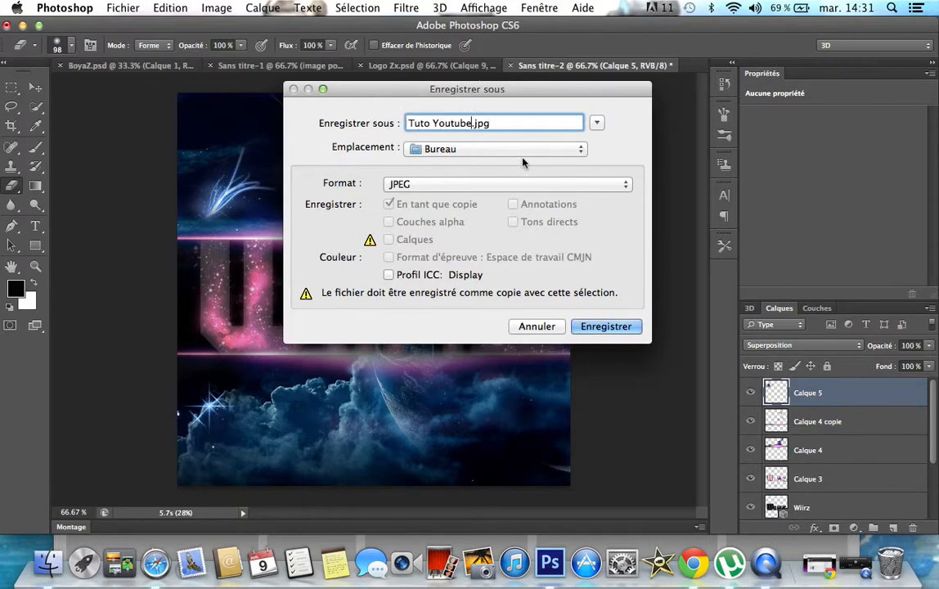
{"action": "left_click", "coordinate": [589, 330]}
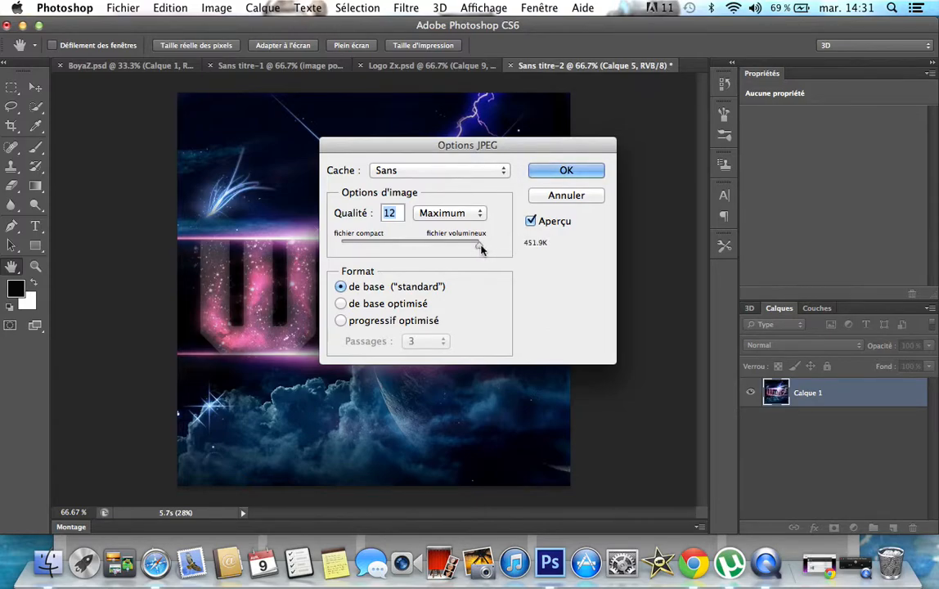
Export the JPEG at quality 12 (Maximum) with Cache set to Sans and the standard baseline format.
{"action": "left_click_drag", "start_coordinate": [477, 249], "coordinate": [499, 252]}
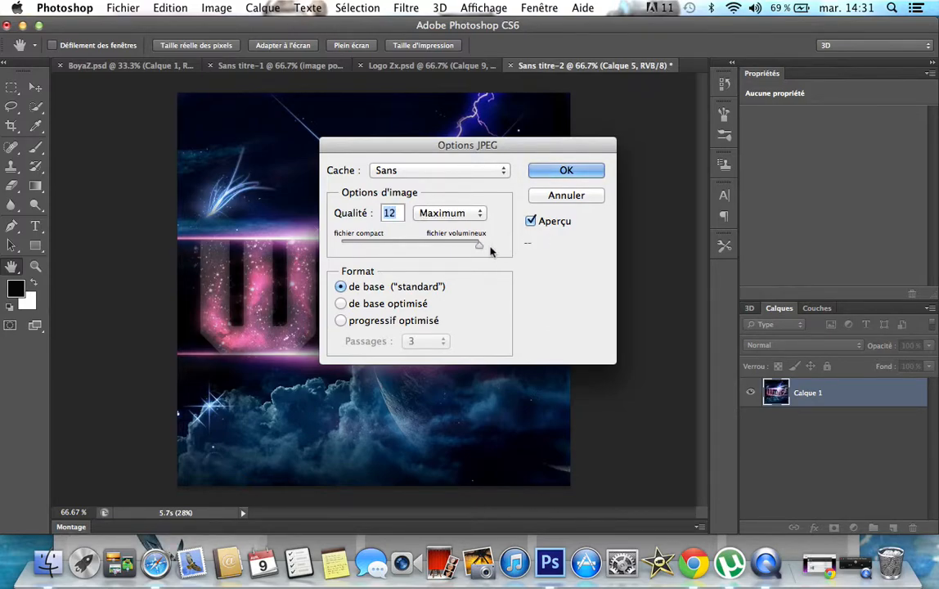
{"action": "left_click", "coordinate": [444, 171]}
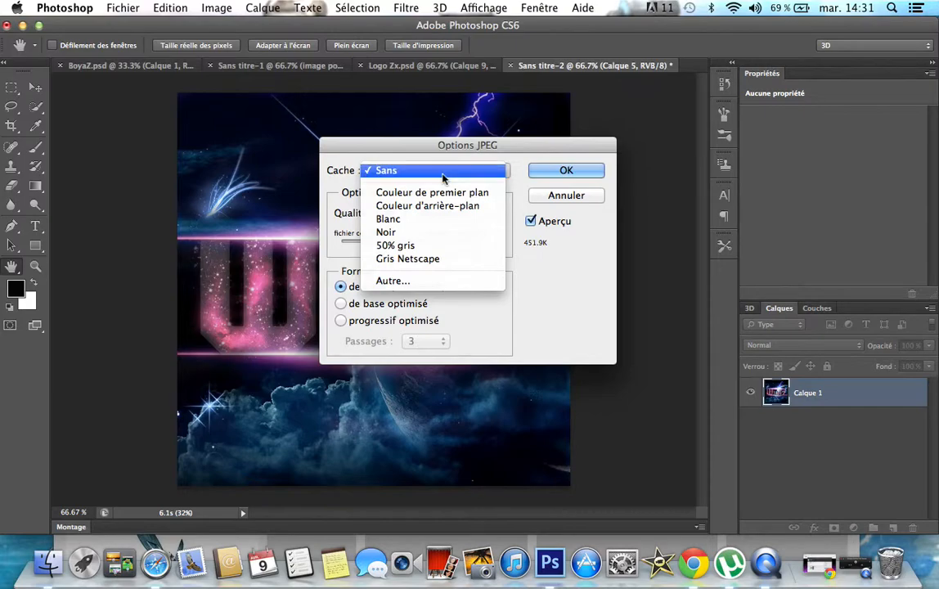
{"action": "left_click", "coordinate": [439, 171]}
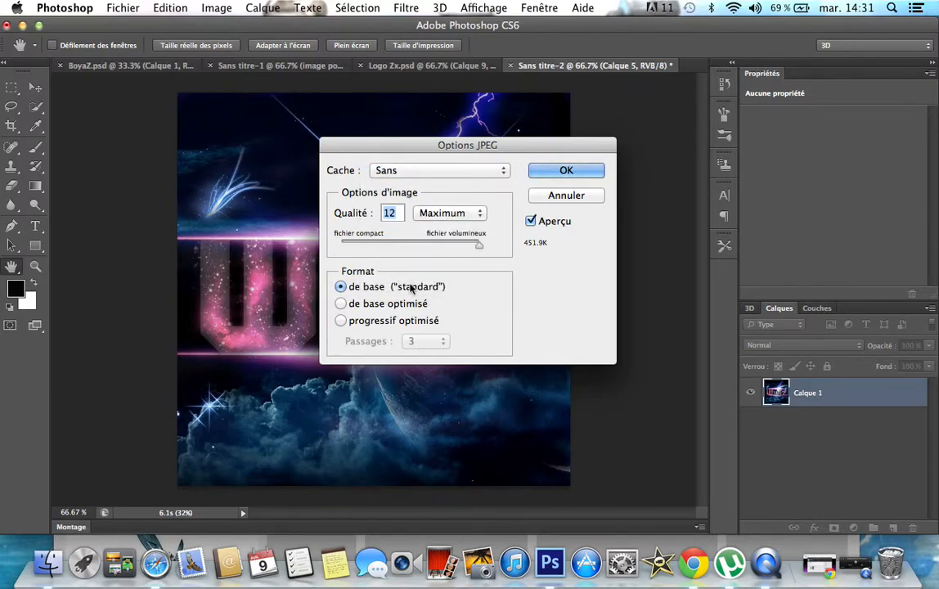
{"action": "left_click", "coordinate": [570, 172]}
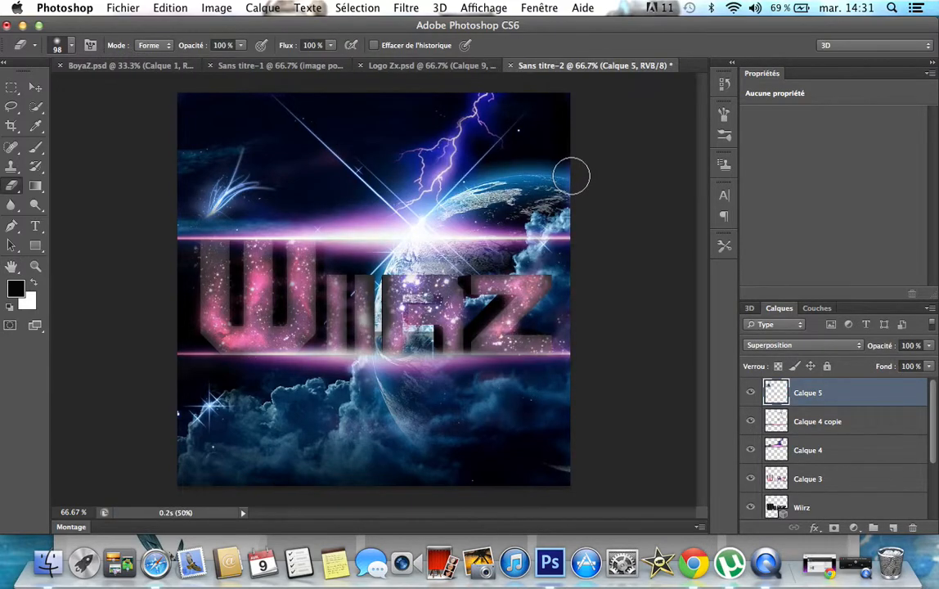
Minimize the Photoshop and Safari windows and open Tuto Youtube.jpg from the desktop in Preview to check the exported logo.
{"action": "left_click", "coordinate": [22, 25]}
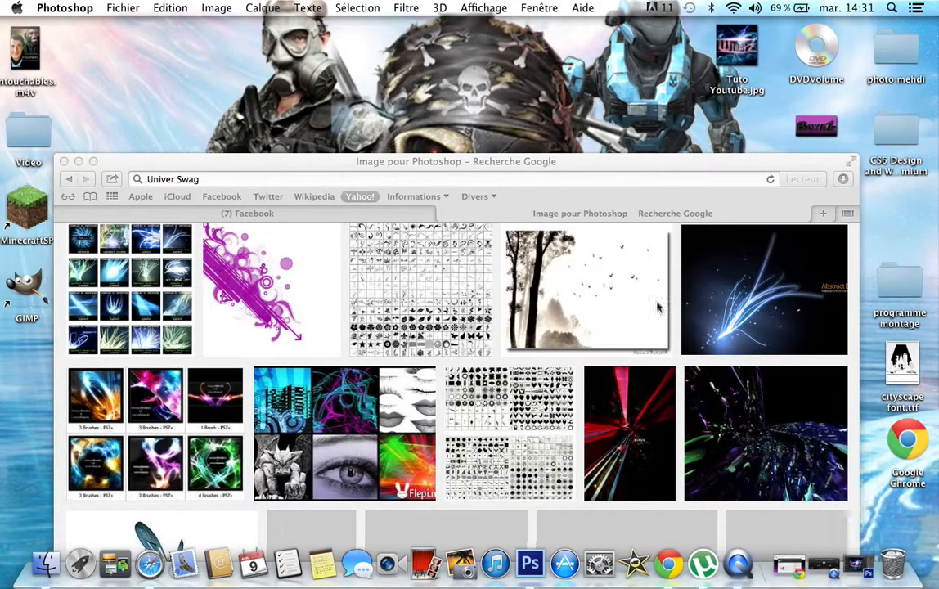
{"action": "left_click", "coordinate": [79, 161]}
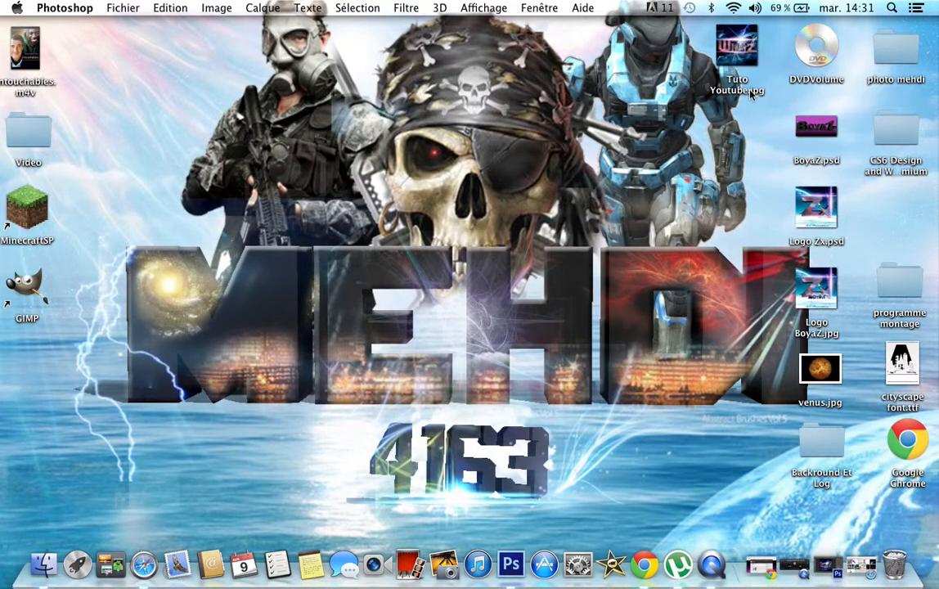
{"action": "double_click", "coordinate": [739, 49]}
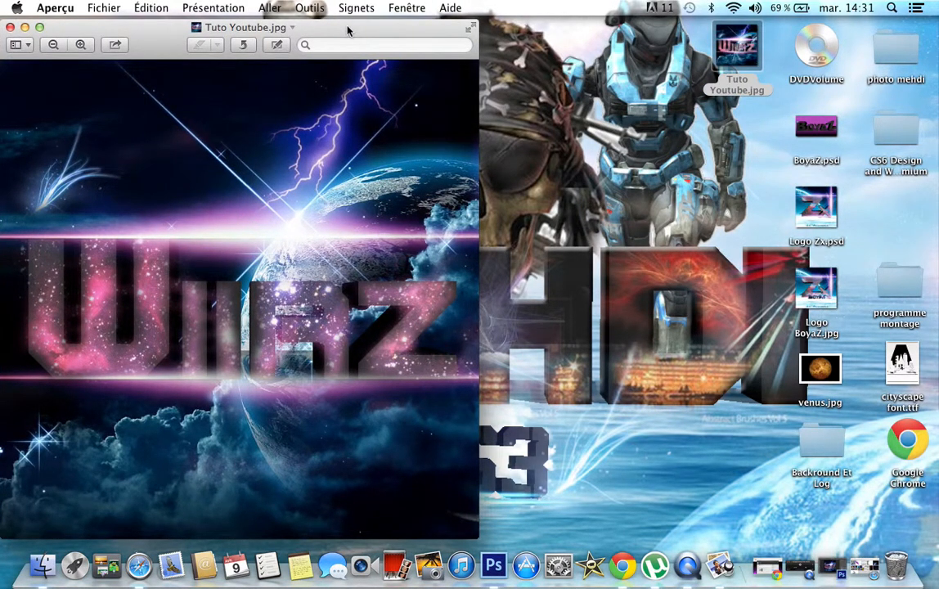
{"action": "left_click_drag", "start_coordinate": [348, 31], "coordinate": [429, 31]}
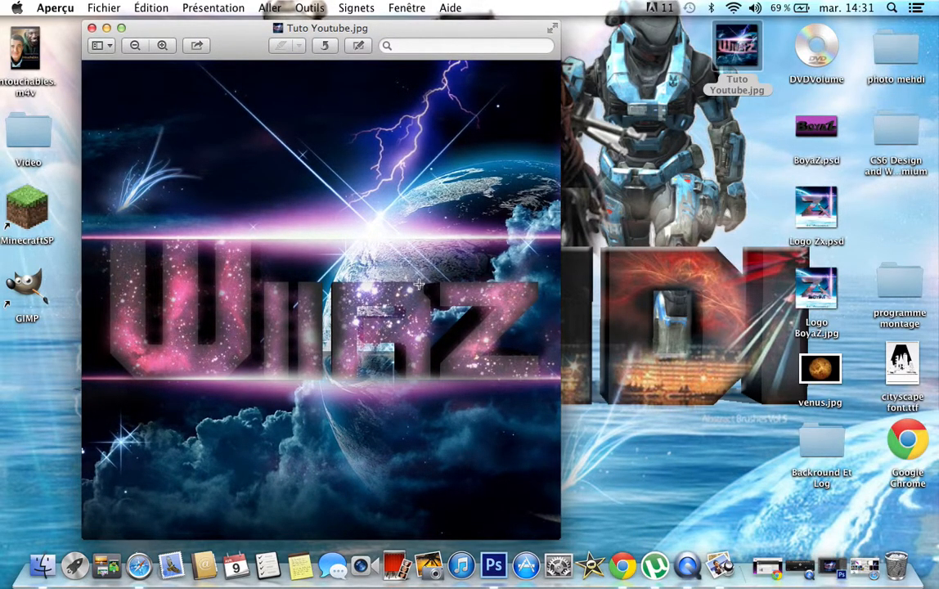
{"action": "left_click", "coordinate": [687, 566]}
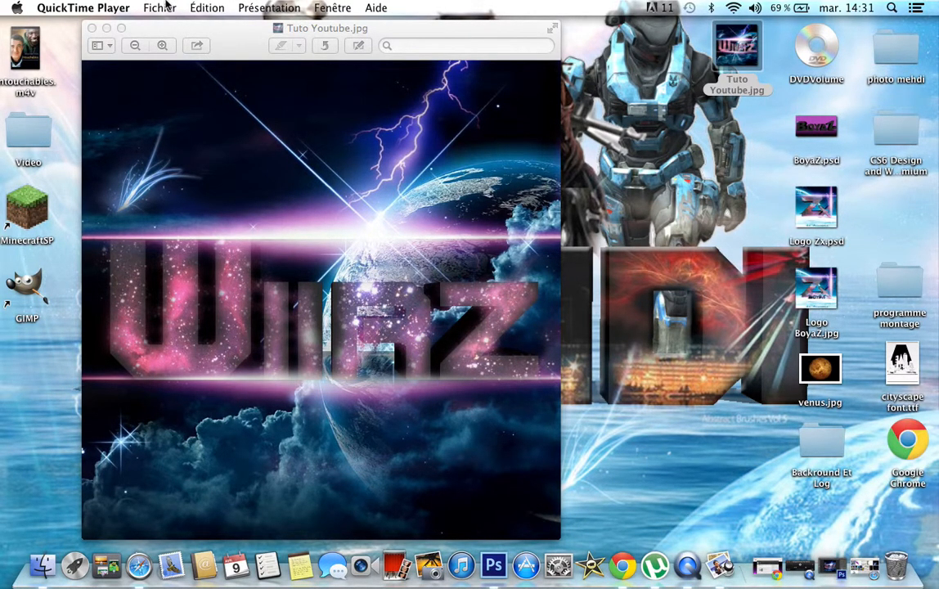